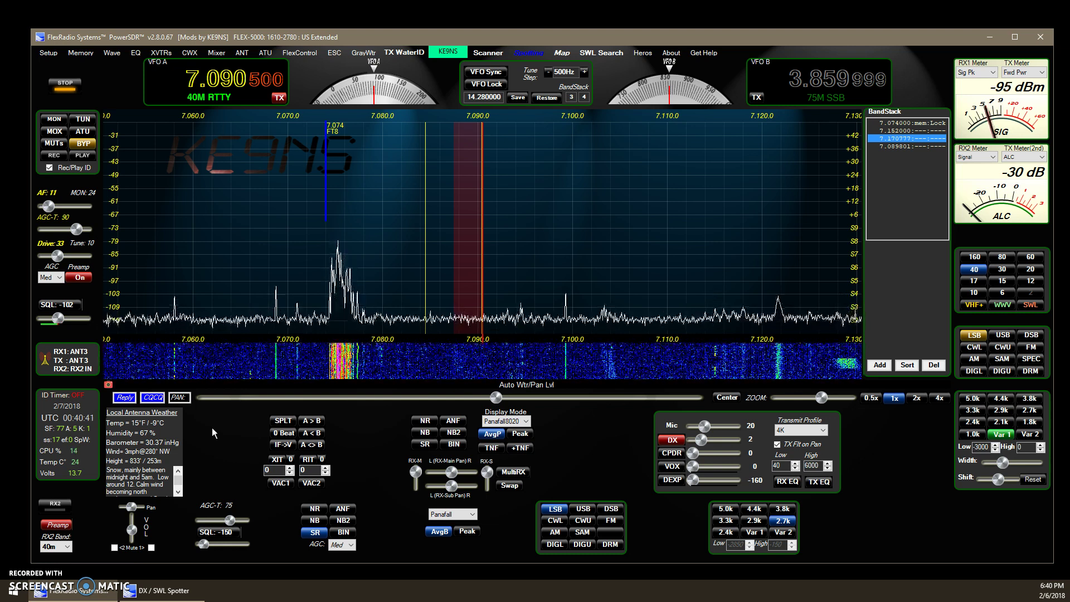
Open the Scanner and show the recorded SWR plots on the panadapter.
click(212, 430)
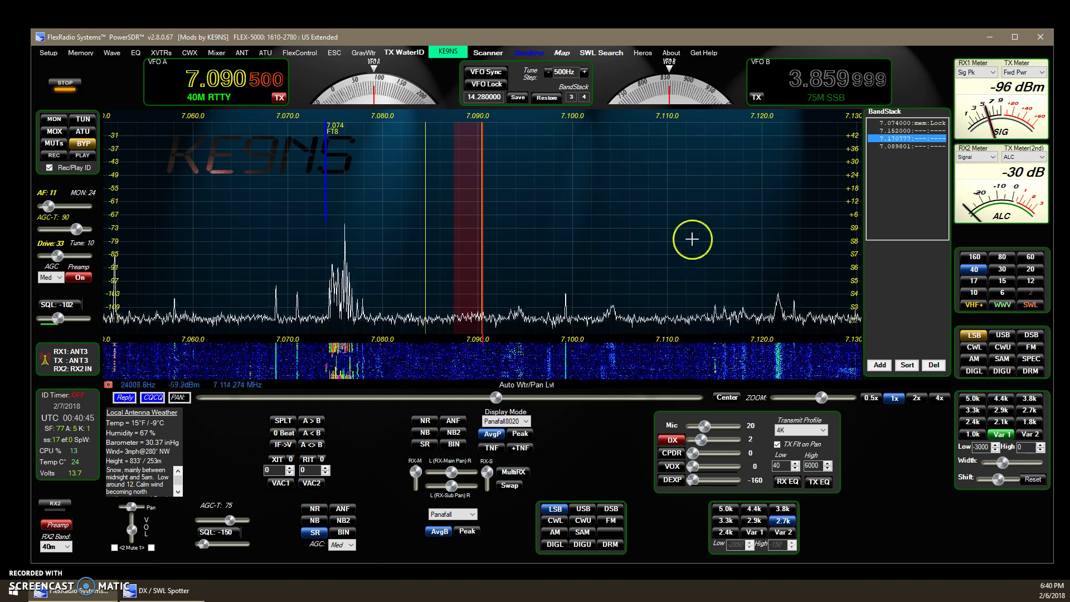
click(488, 53)
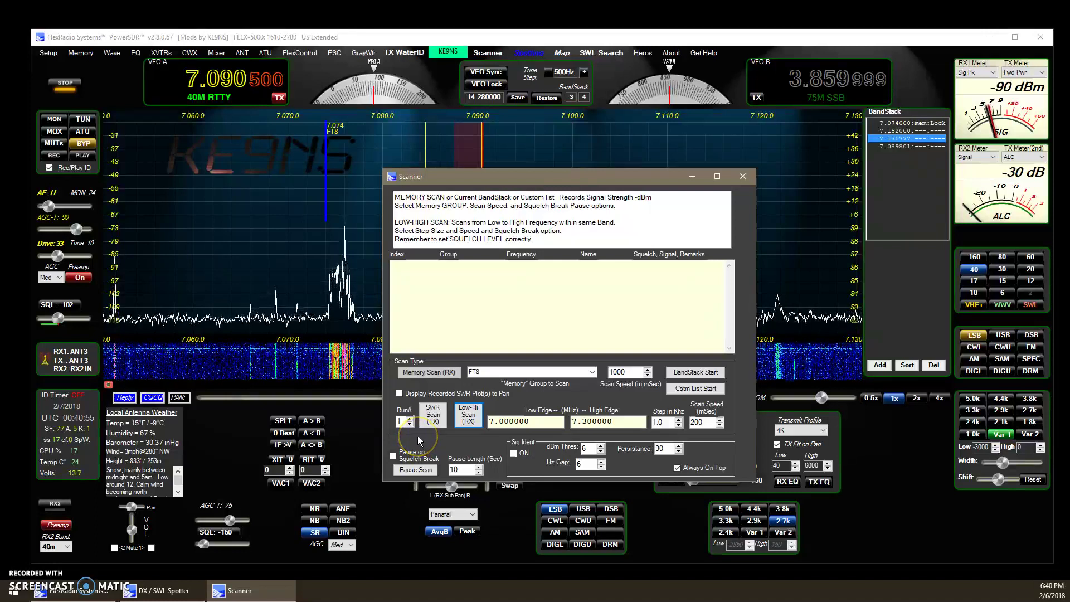
mouse_move(444, 411)
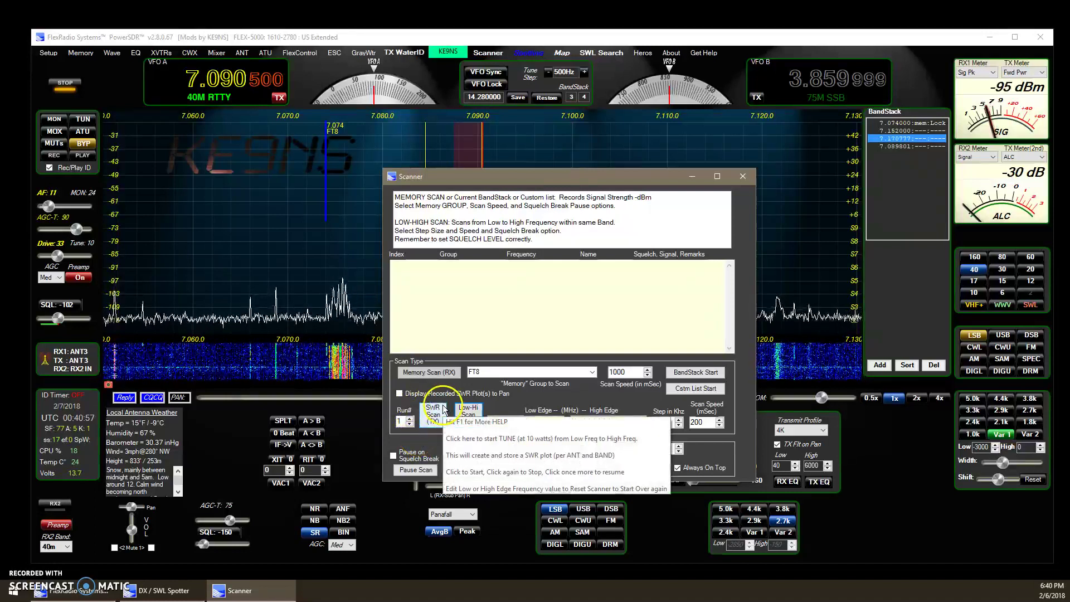
click(399, 394)
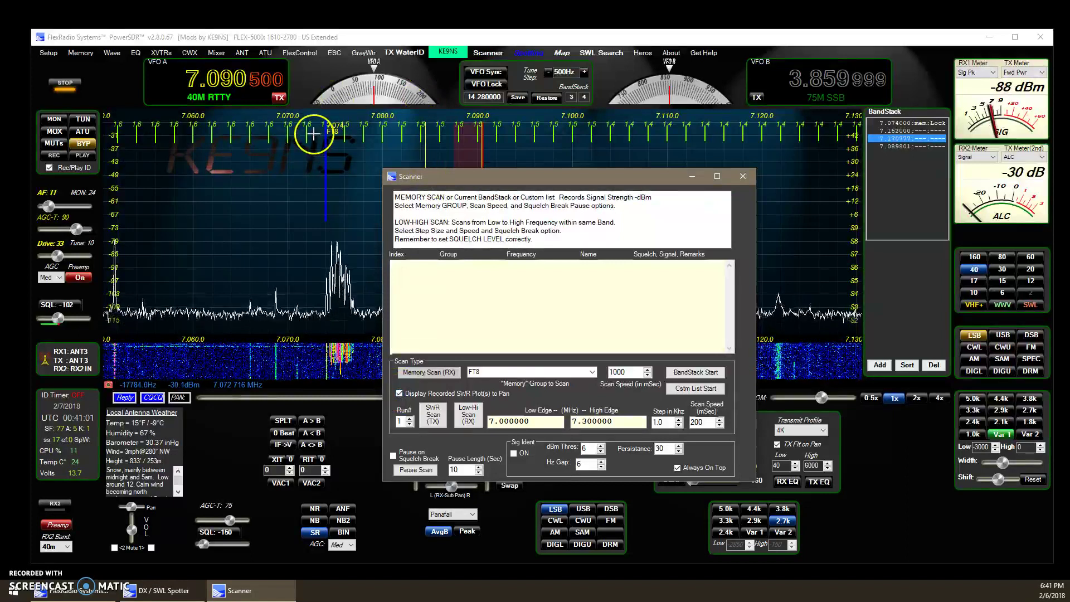
Switch the SWR run number to 2 and back to 1, and turn off the recorded plots before closing the Scanner.
click(410, 425)
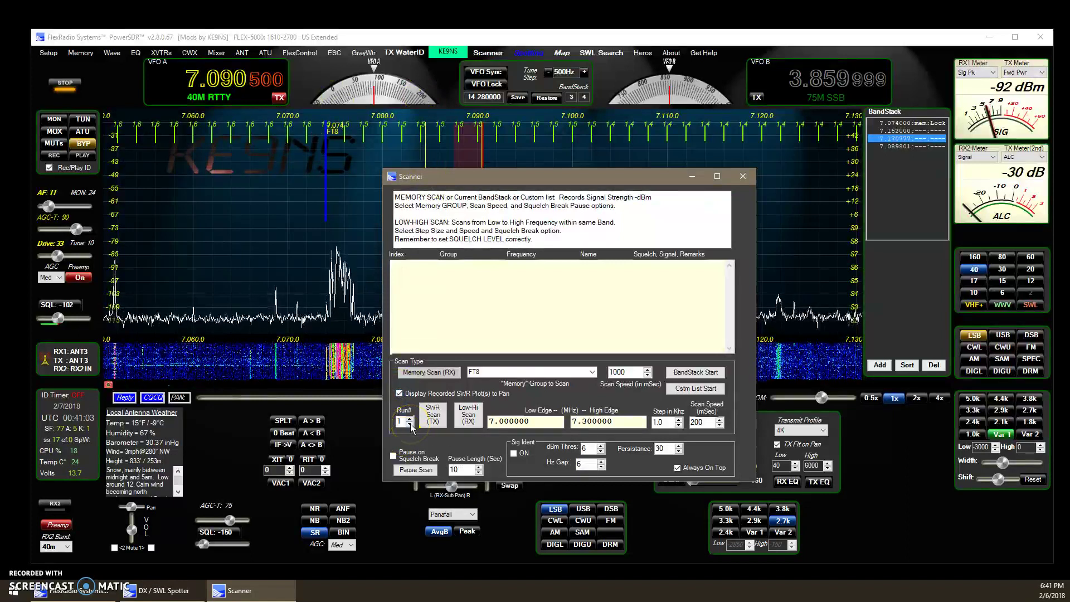
click(410, 419)
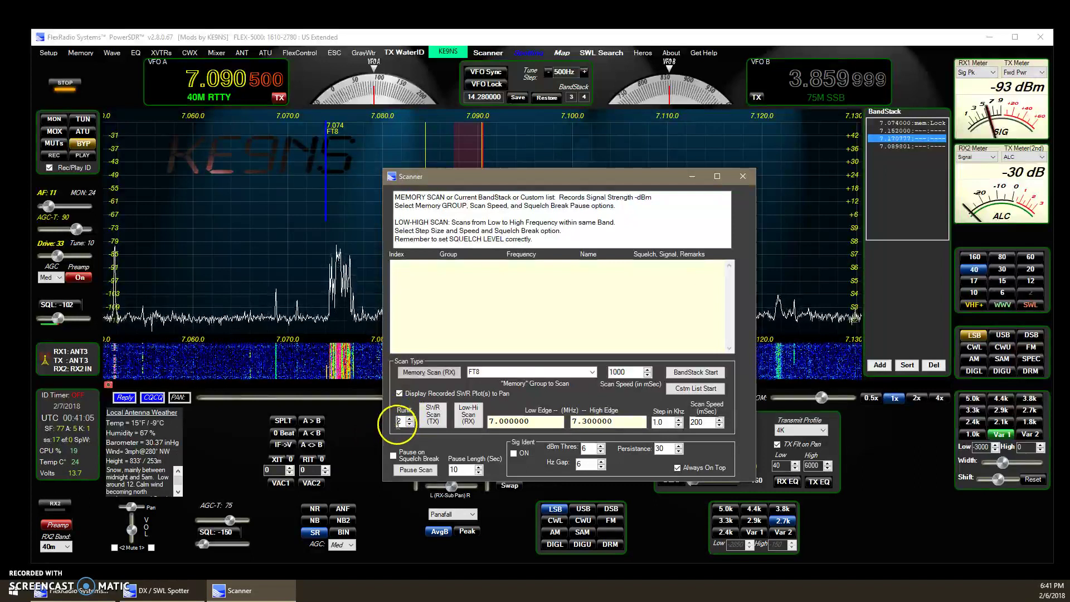
click(410, 424)
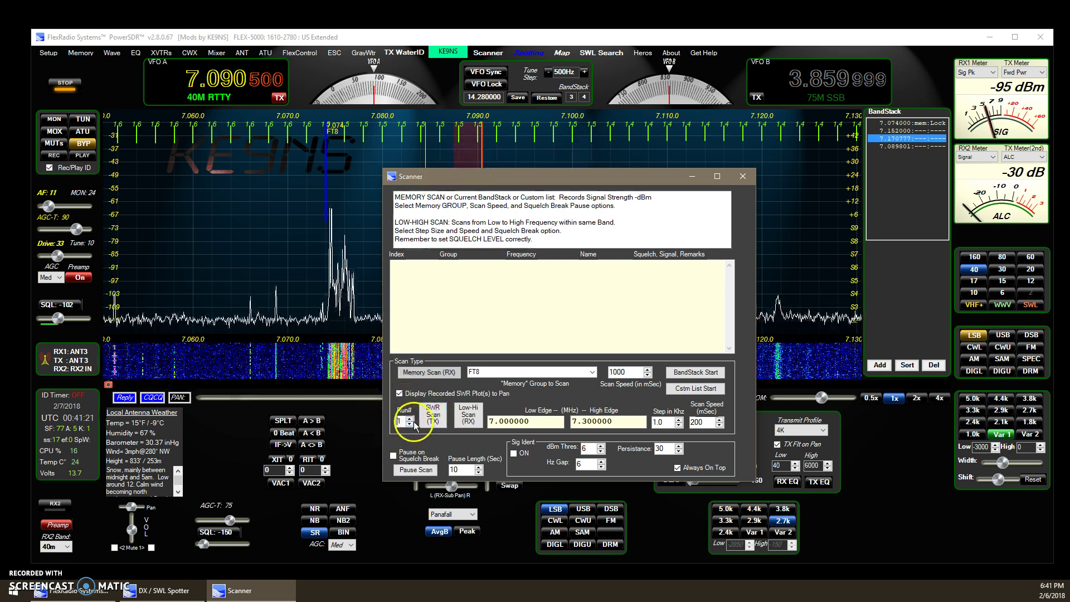
click(399, 394)
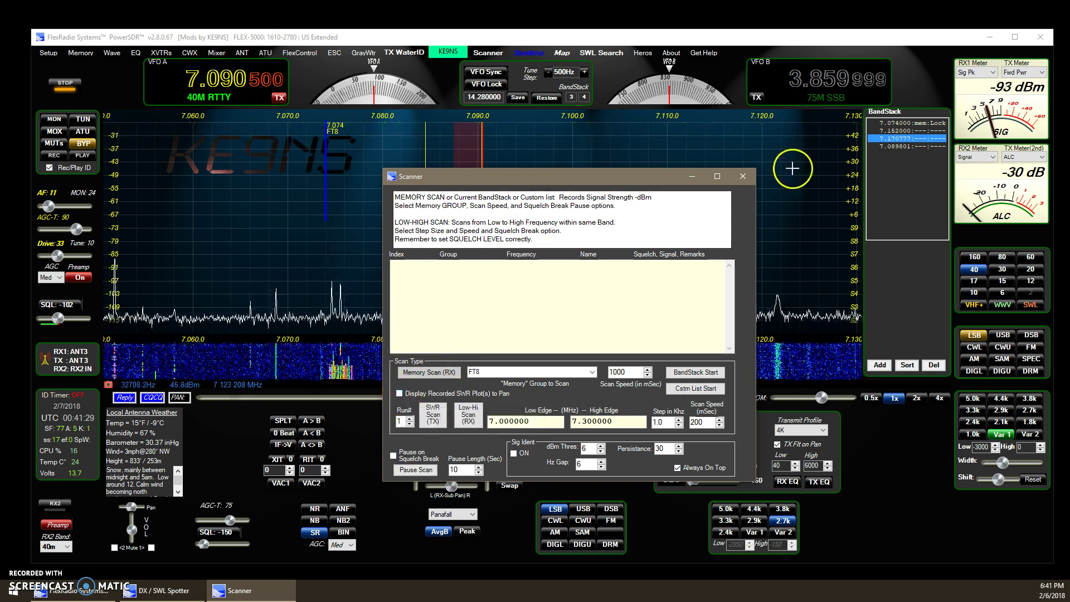
click(741, 181)
View the SWL station list and the DX / SWL Spotter window, and put both away.
click(613, 52)
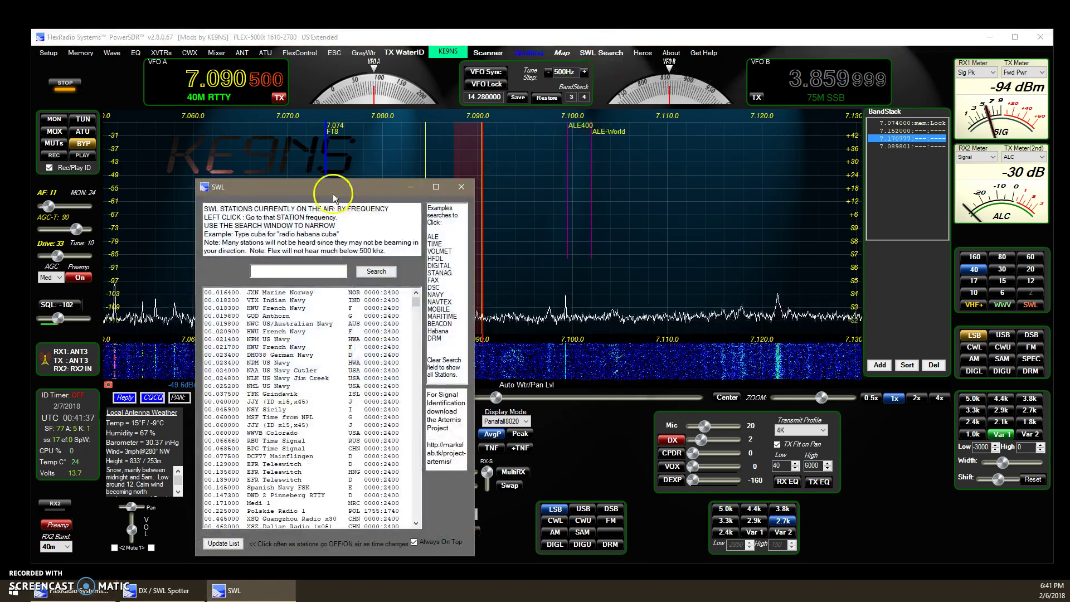
drag(333, 193, 486, 166)
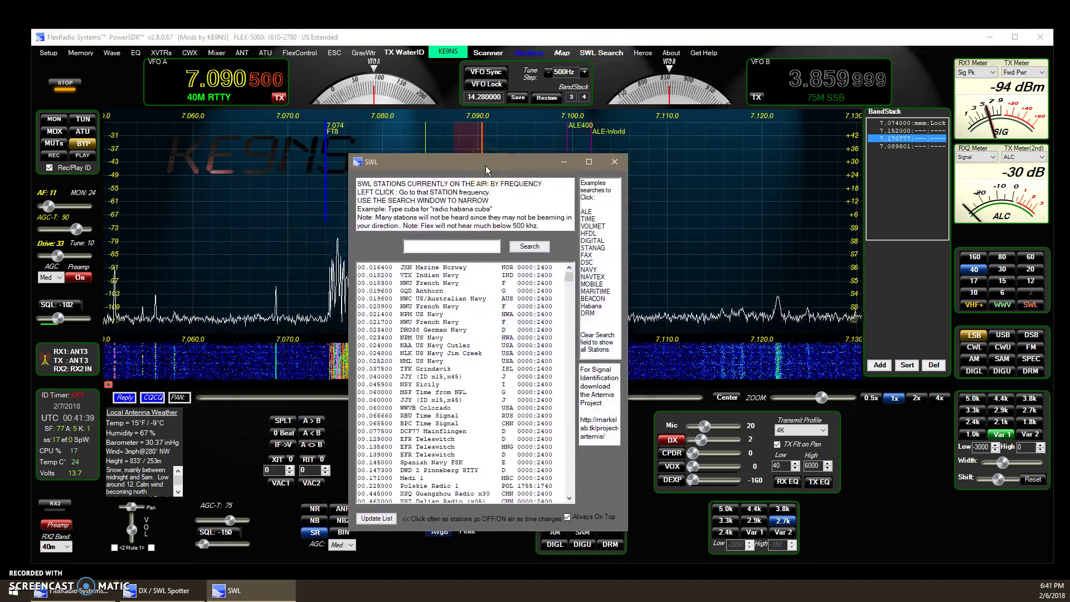
click(529, 53)
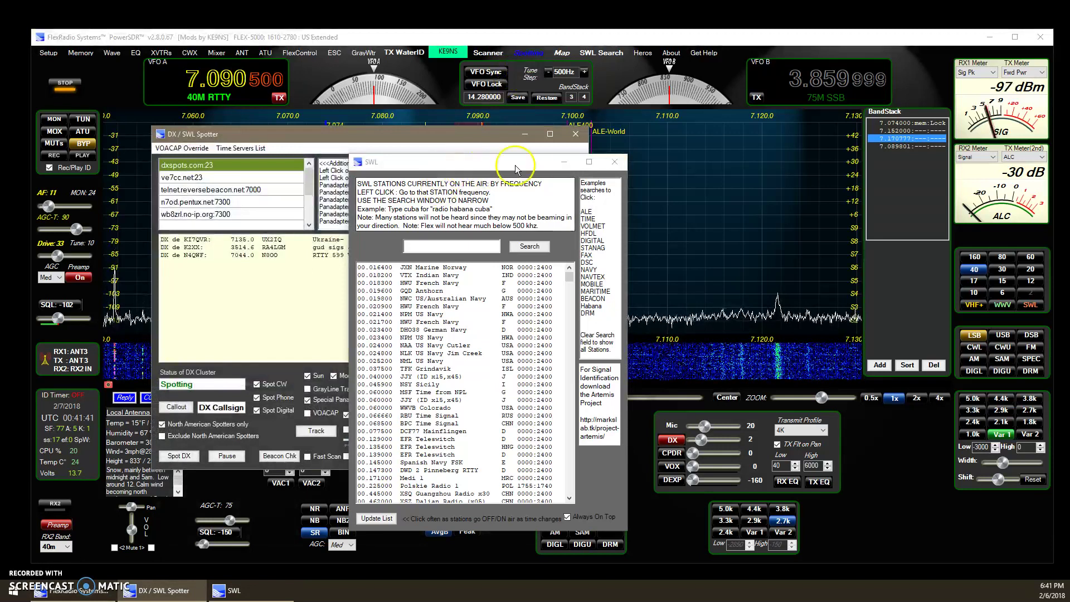
click(615, 162)
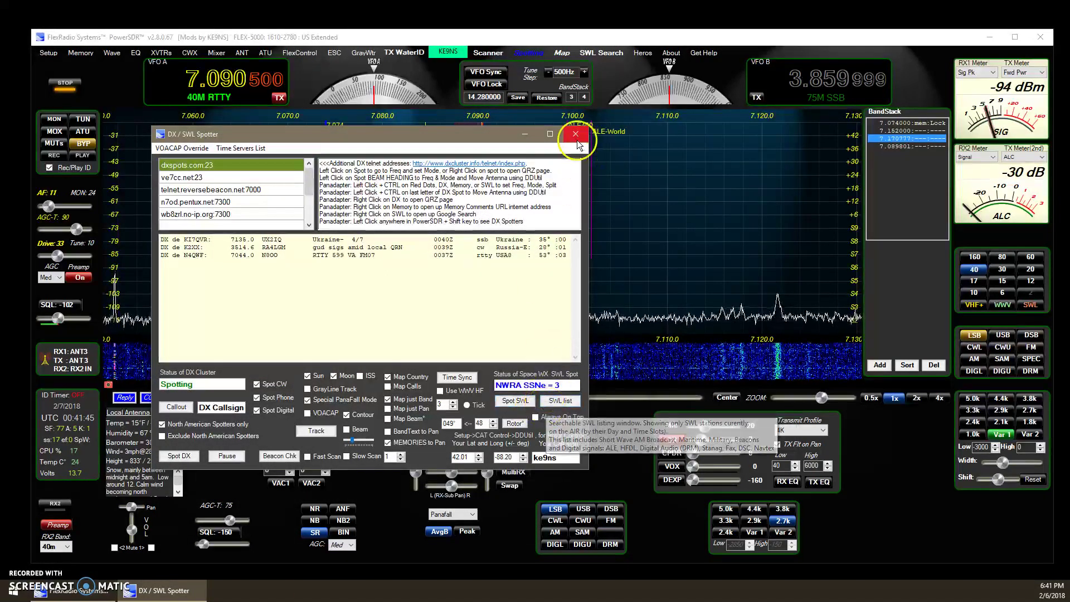
click(525, 134)
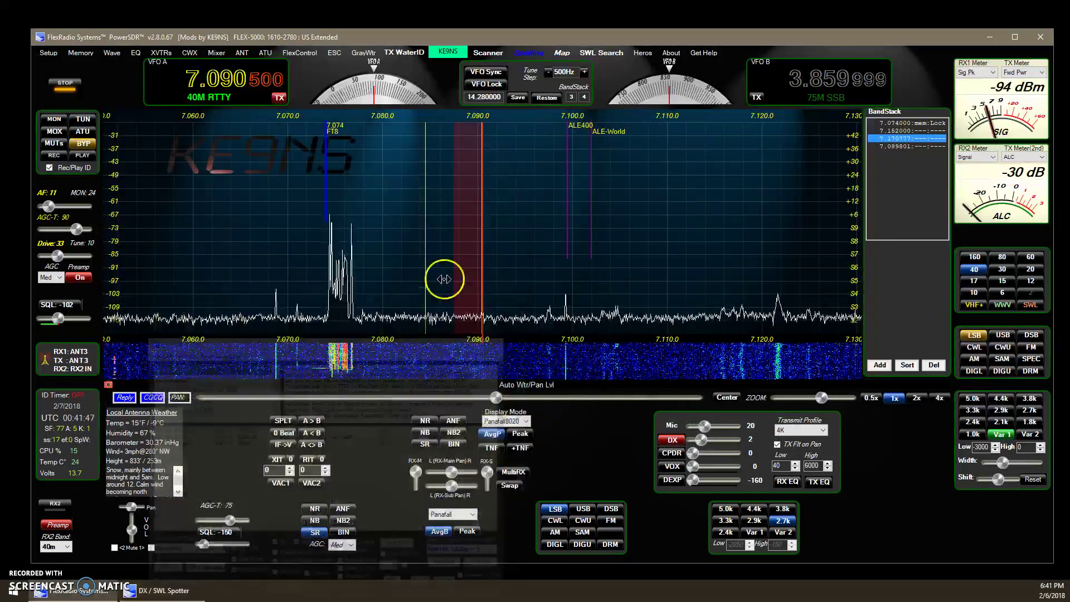
Open the SWL station list and tune the receiver to New York Volmet at 10.051 MHz, keeping the panadapter in view.
click(595, 52)
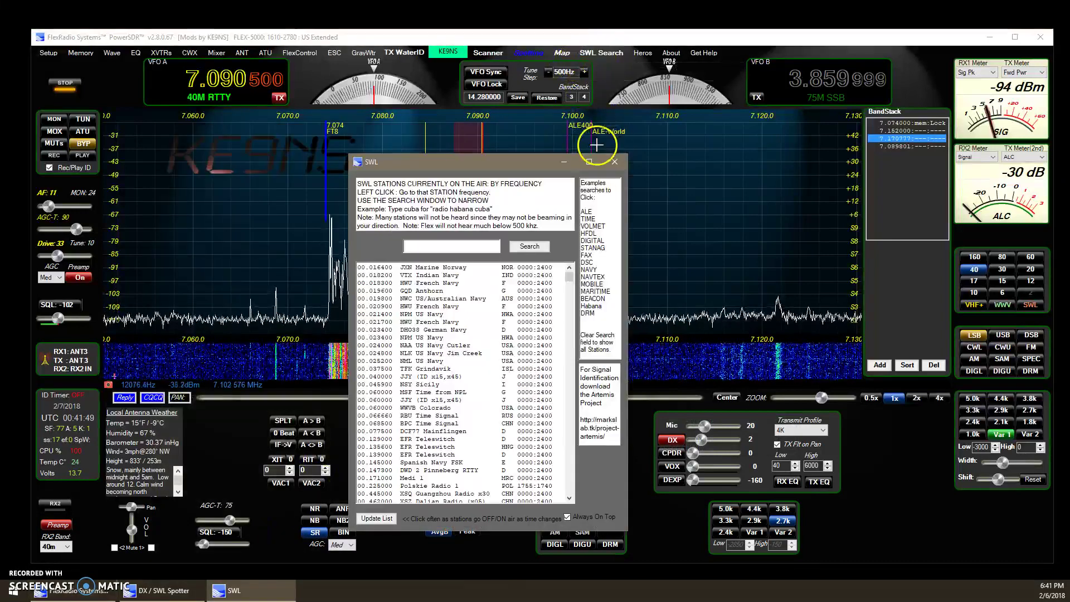
drag(549, 162, 437, 178)
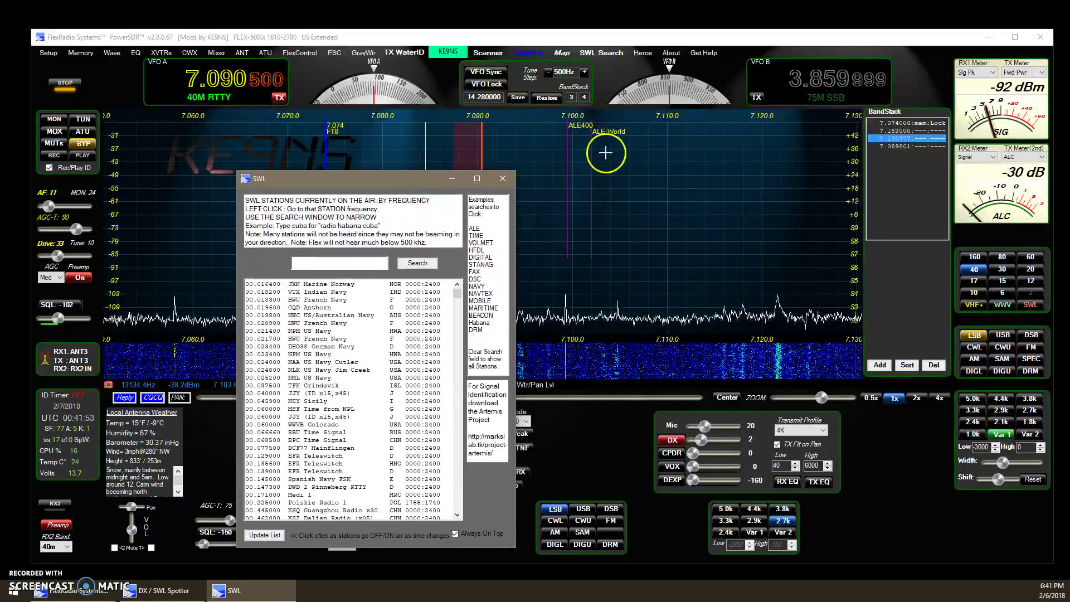
drag(363, 179, 489, 166)
drag(584, 278, 577, 410)
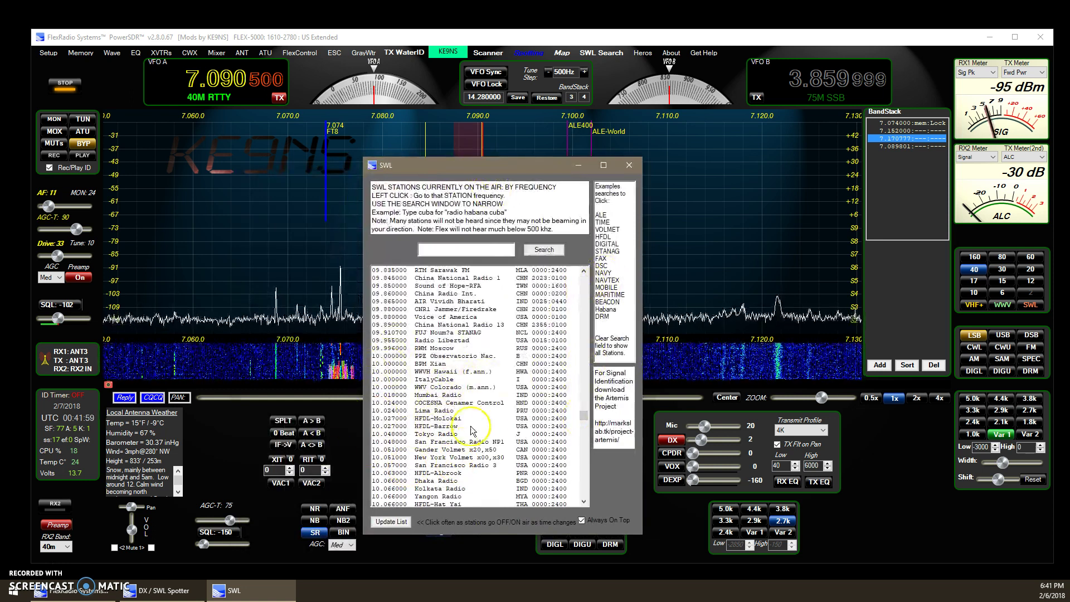
click(441, 458)
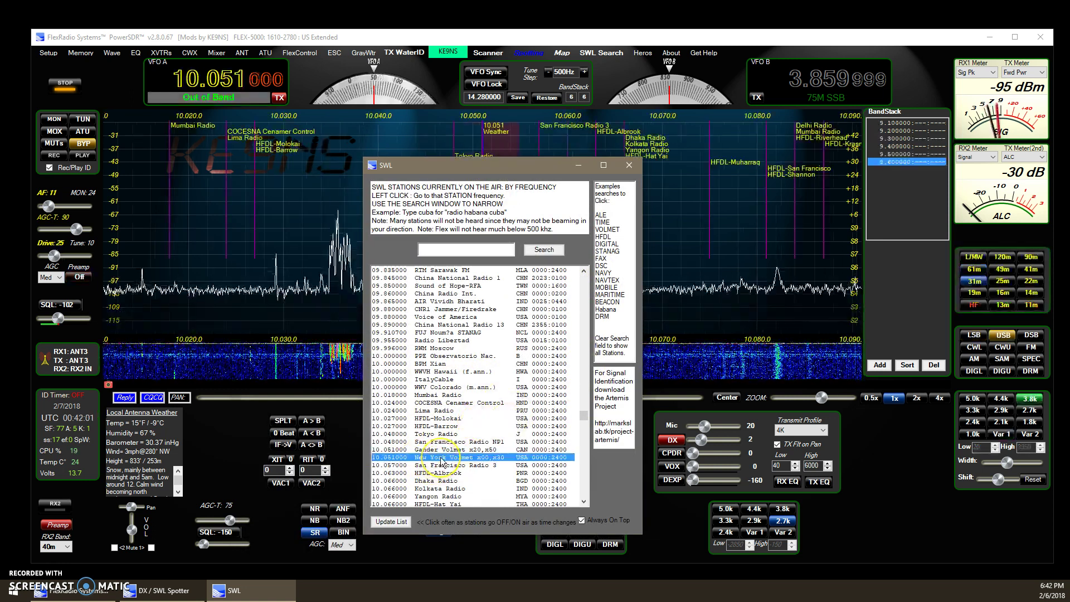
click(532, 190)
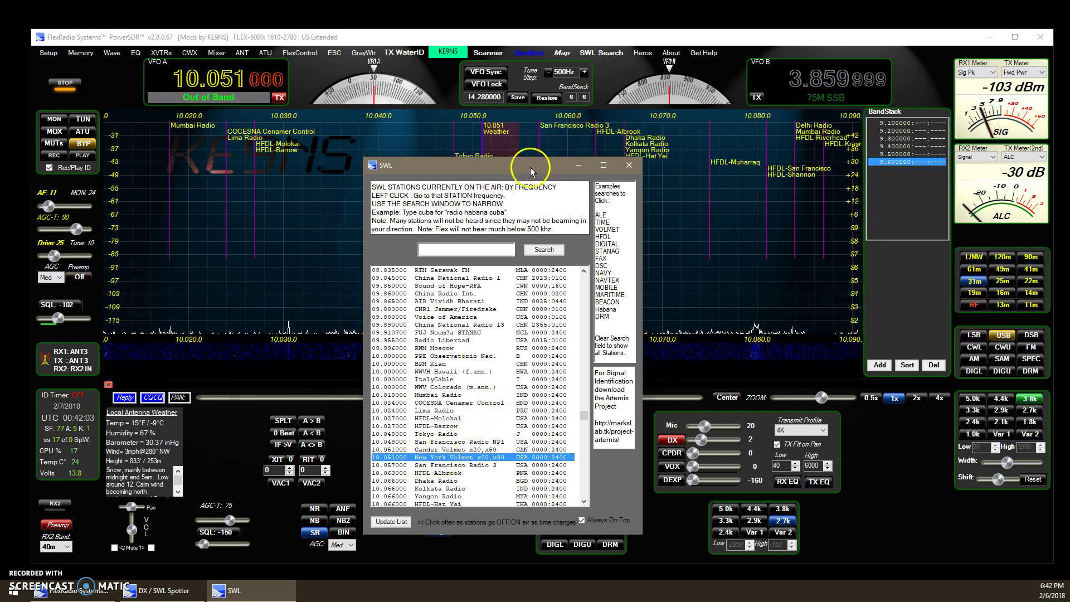
drag(530, 168, 394, 179)
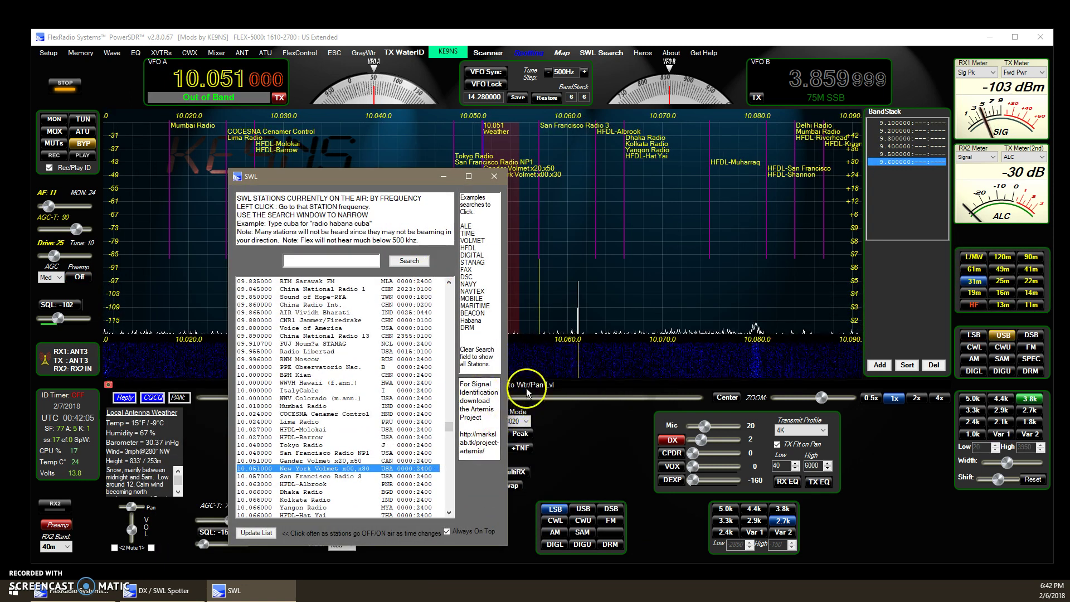
drag(413, 179, 546, 180)
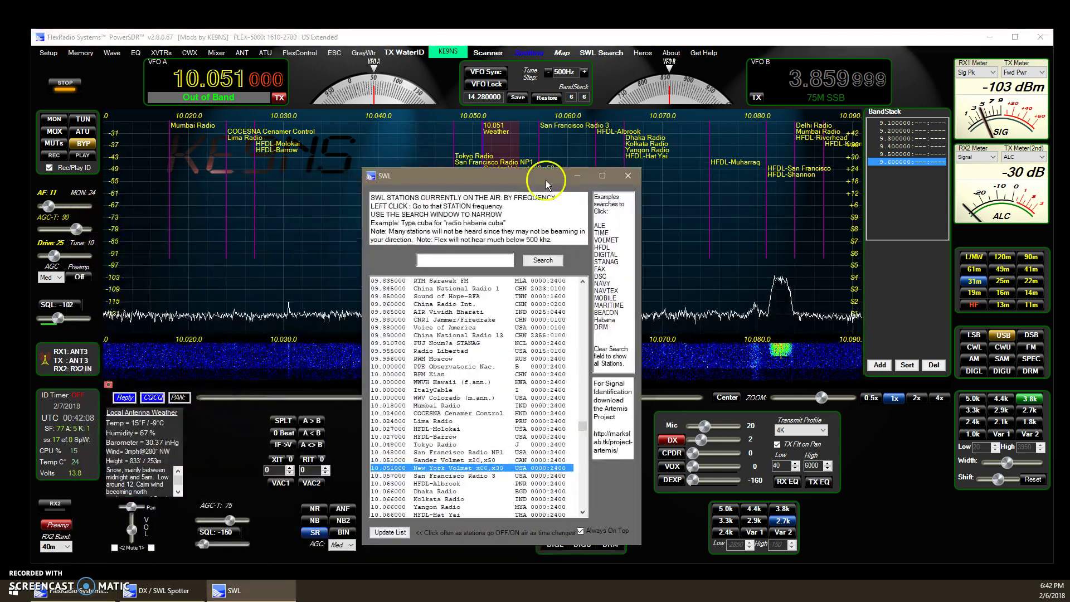
Search the SWL list for FAX stations and tune to NMG Fax New Orleans at 8.503900 MHz.
click(600, 269)
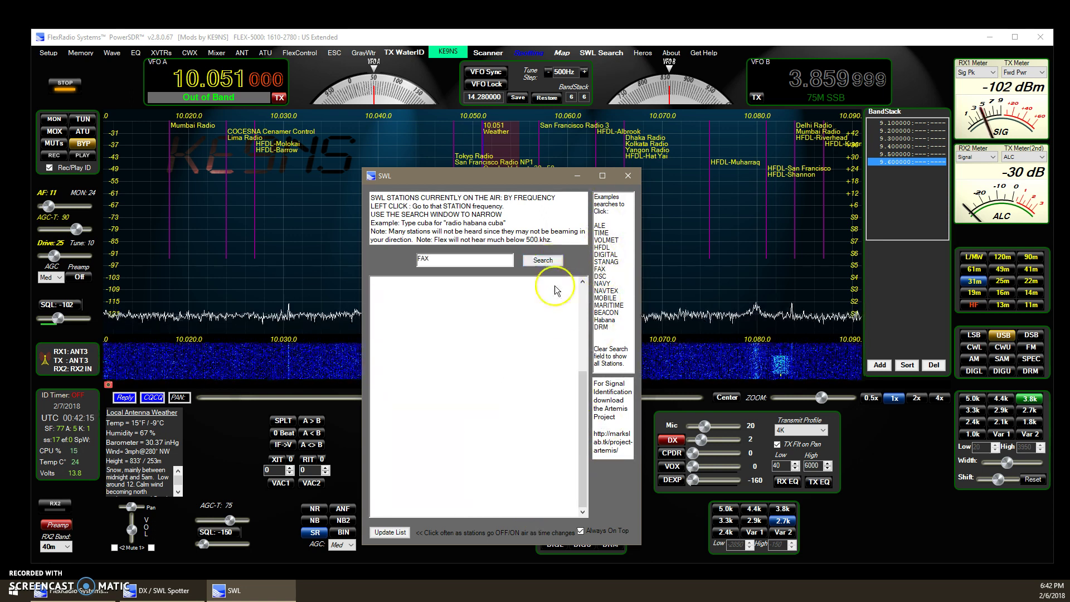
click(544, 261)
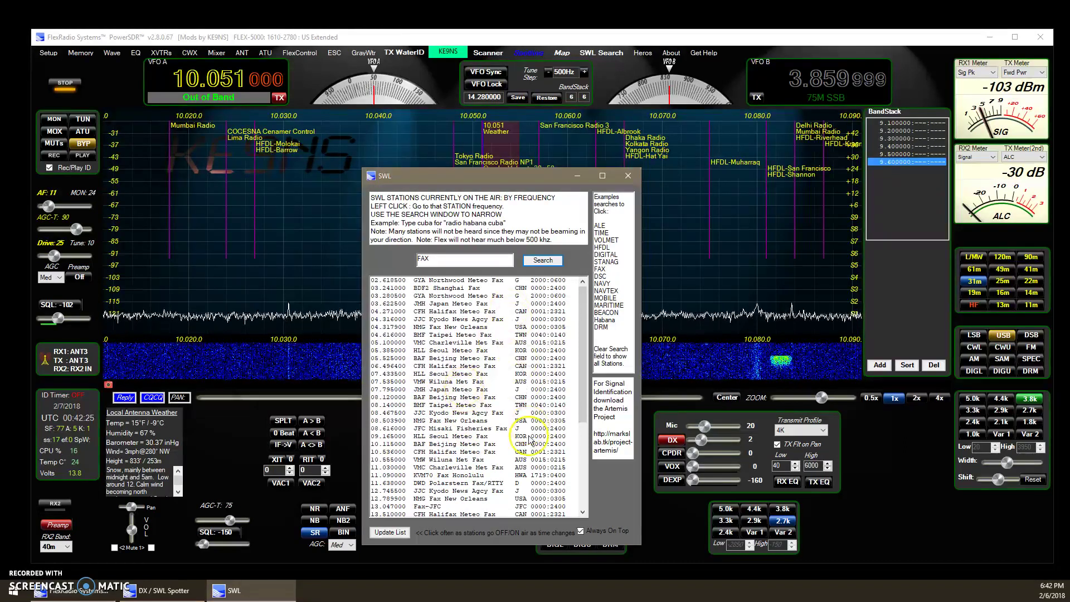
click(432, 422)
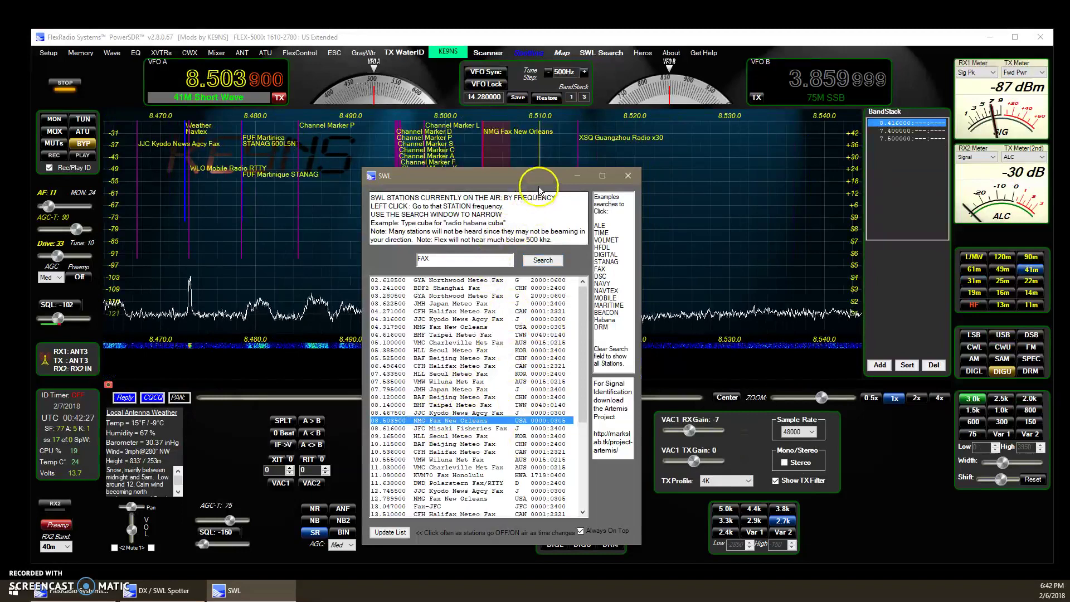
drag(549, 180, 309, 176)
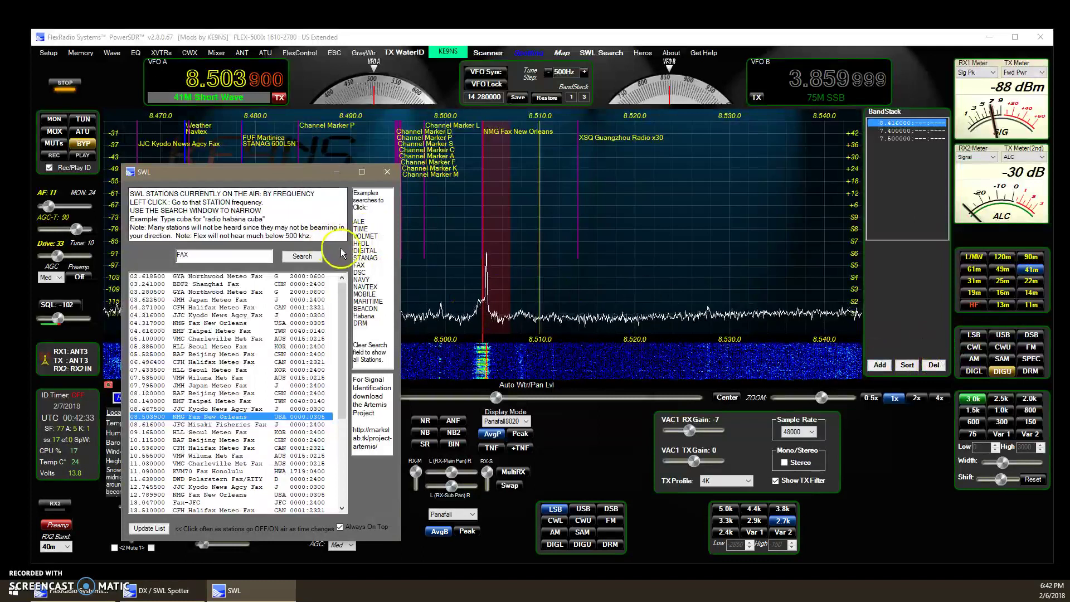
Clear the FAX filter to list all SWL stations, update the list and browse it before closing the window.
click(301, 257)
click(200, 254)
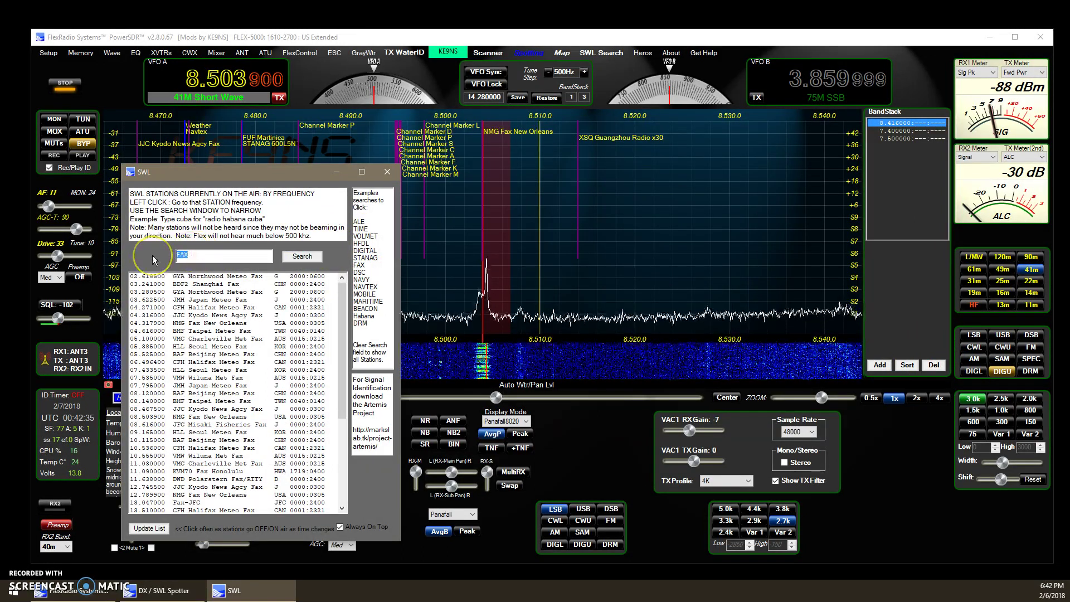
click(314, 257)
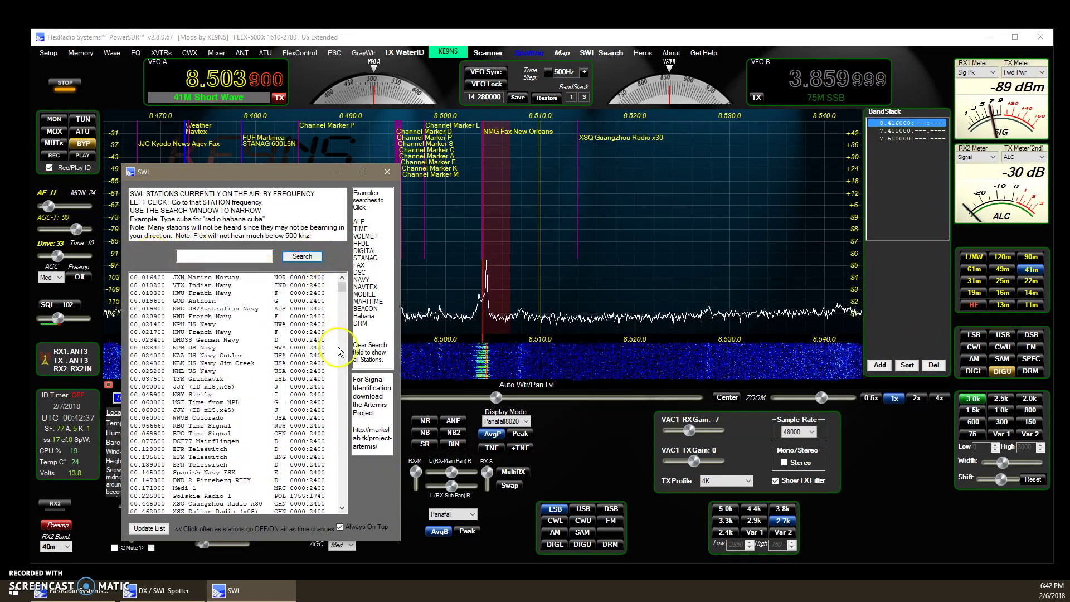
click(342, 295)
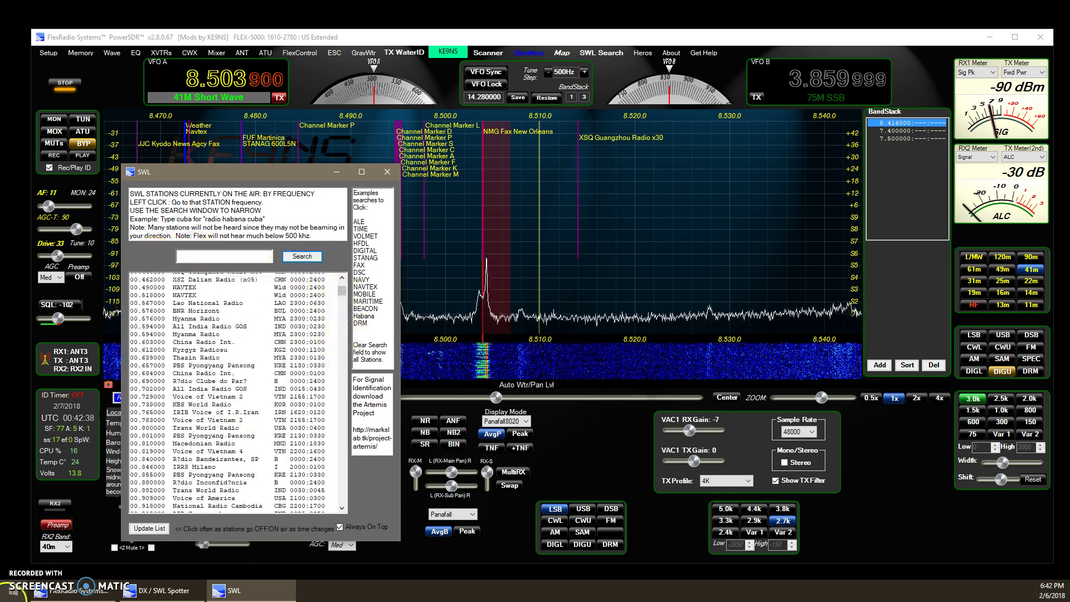
click(150, 529)
scroll(326, 304, down, 15)
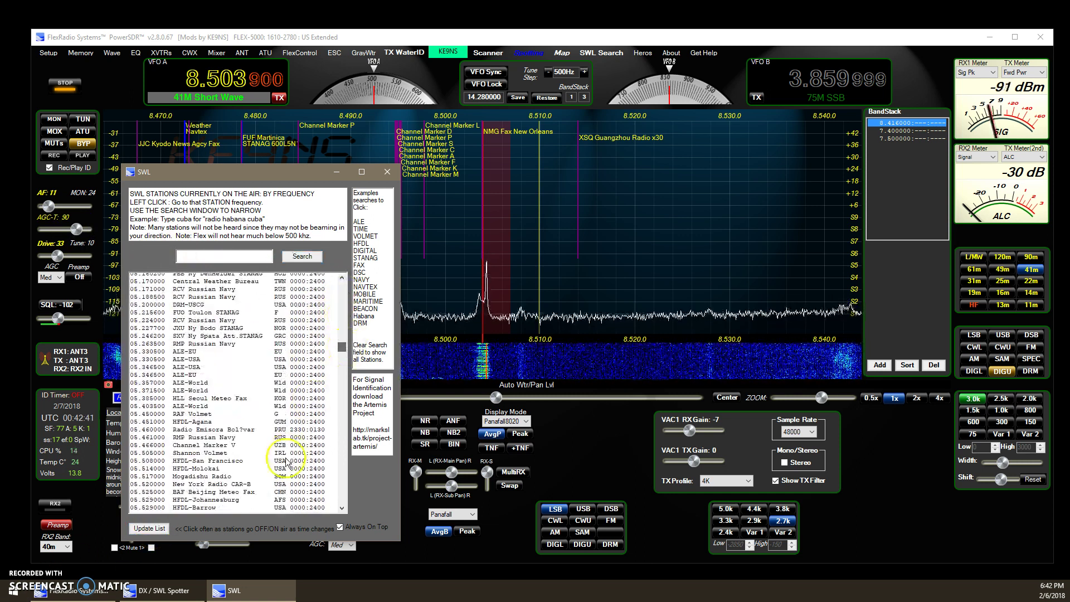
click(388, 173)
Turn off SWL spotting in the DX / SWL Spotter and close its window.
click(515, 52)
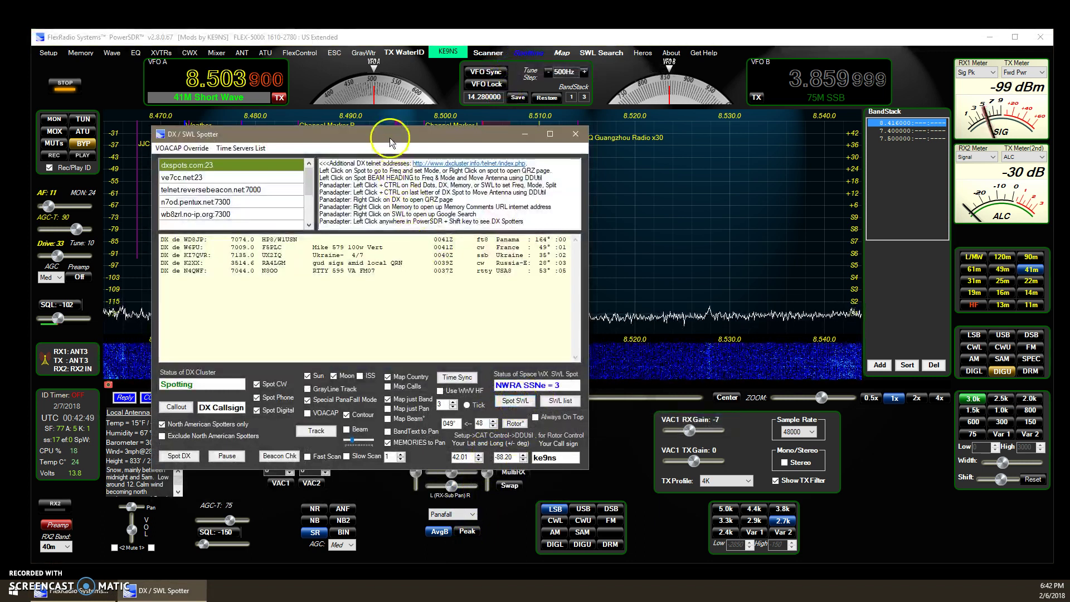
drag(390, 134, 706, 182)
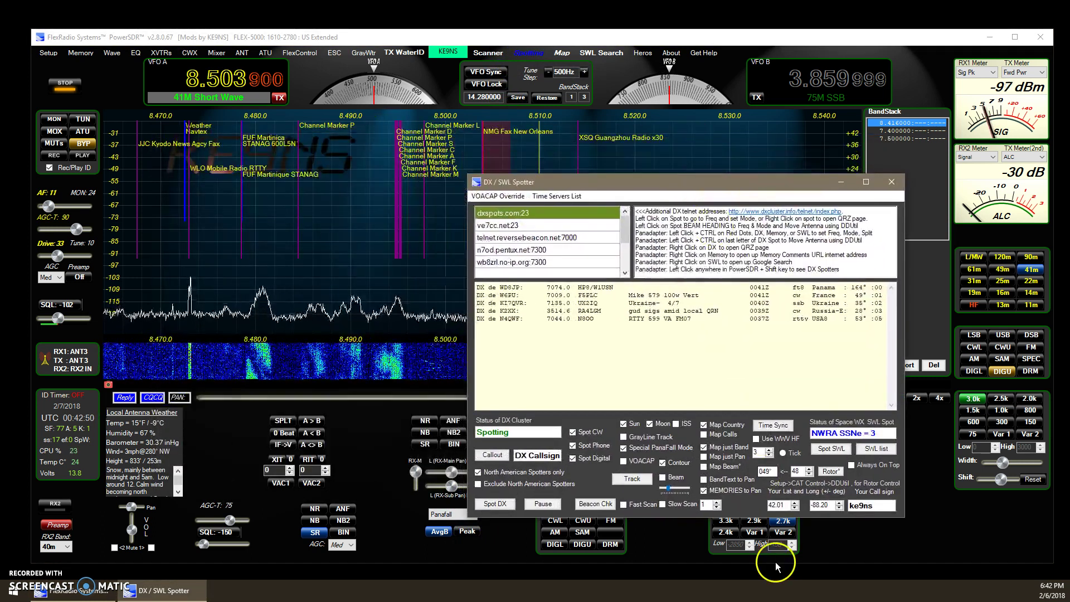
click(831, 449)
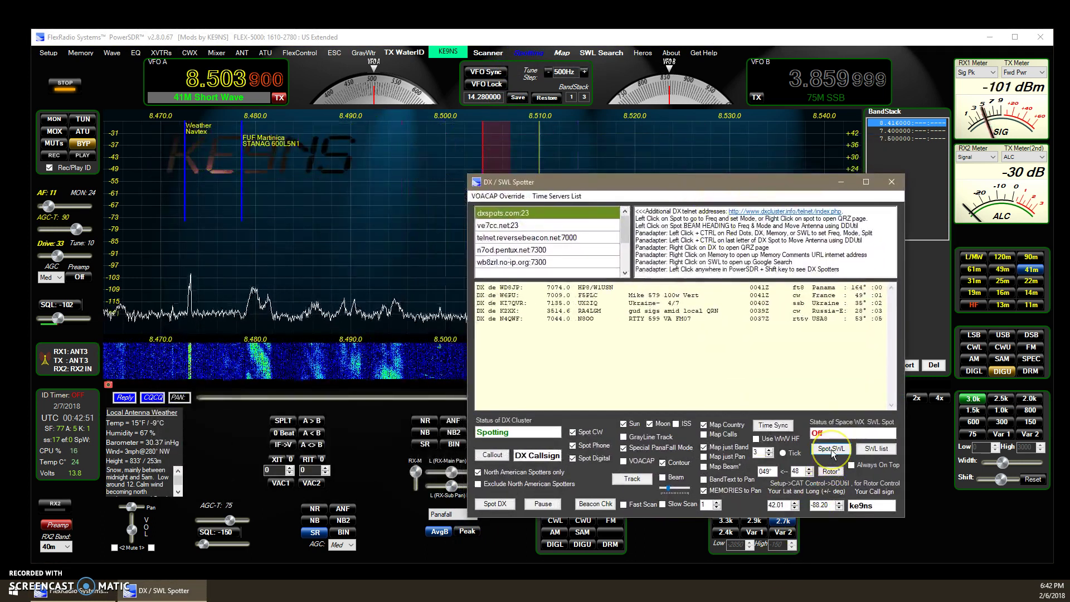
click(891, 181)
Open the Setup window and view the General Options and Hardware Config settings.
click(49, 53)
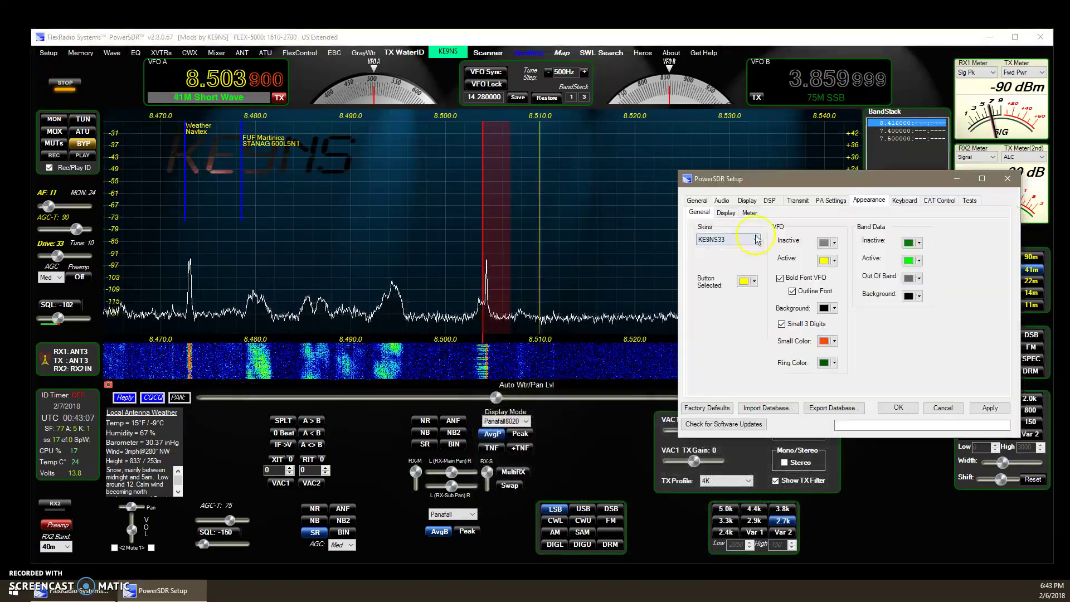
drag(805, 178, 627, 216)
click(510, 240)
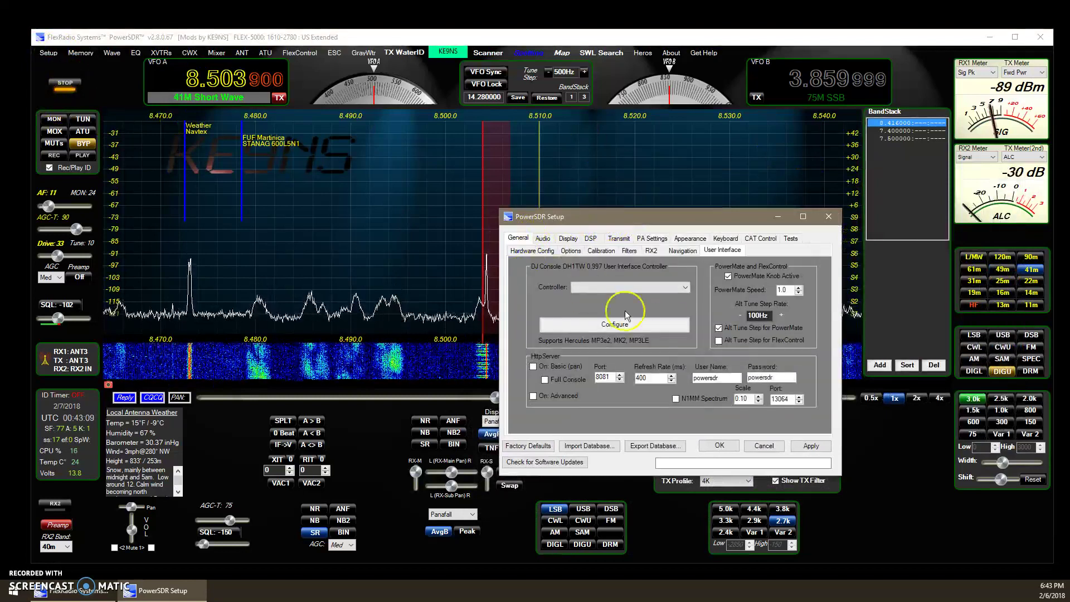
click(570, 250)
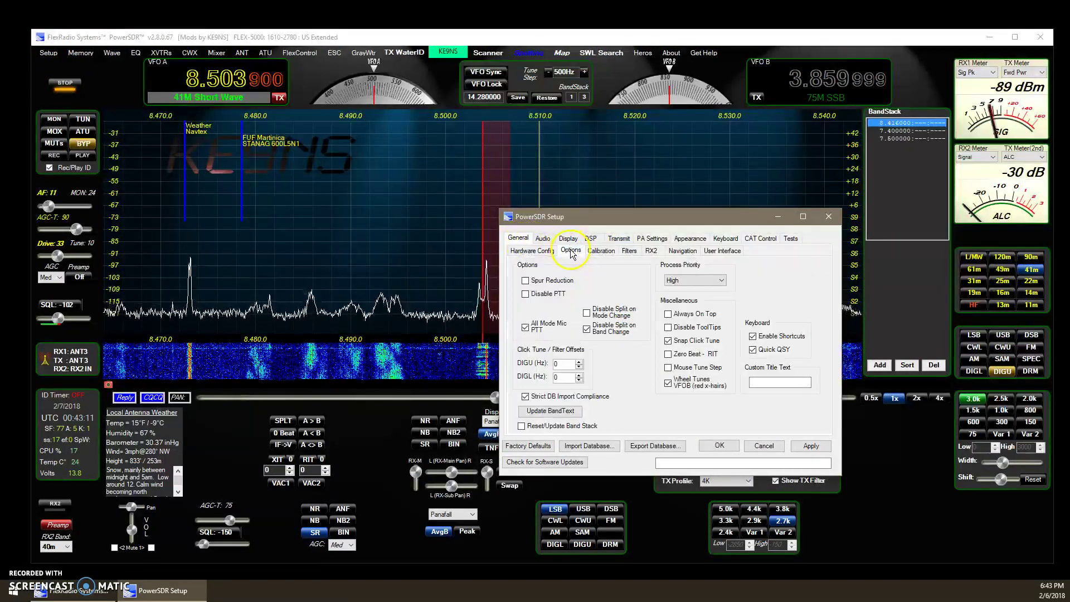
click(538, 252)
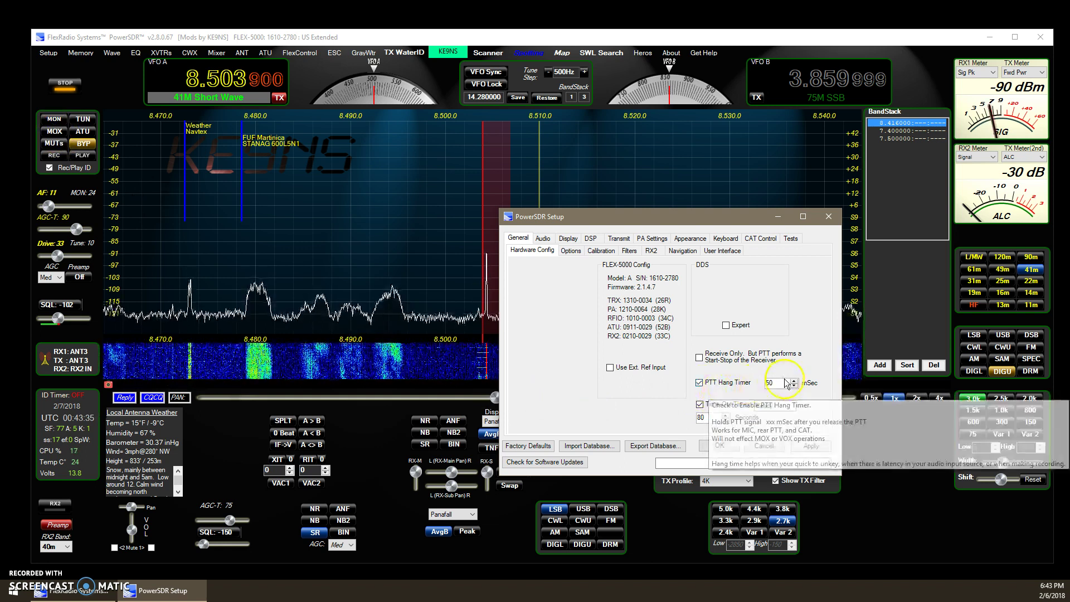
Disable the PTT Hang Timer in the hardware settings and close the Setup window.
click(700, 384)
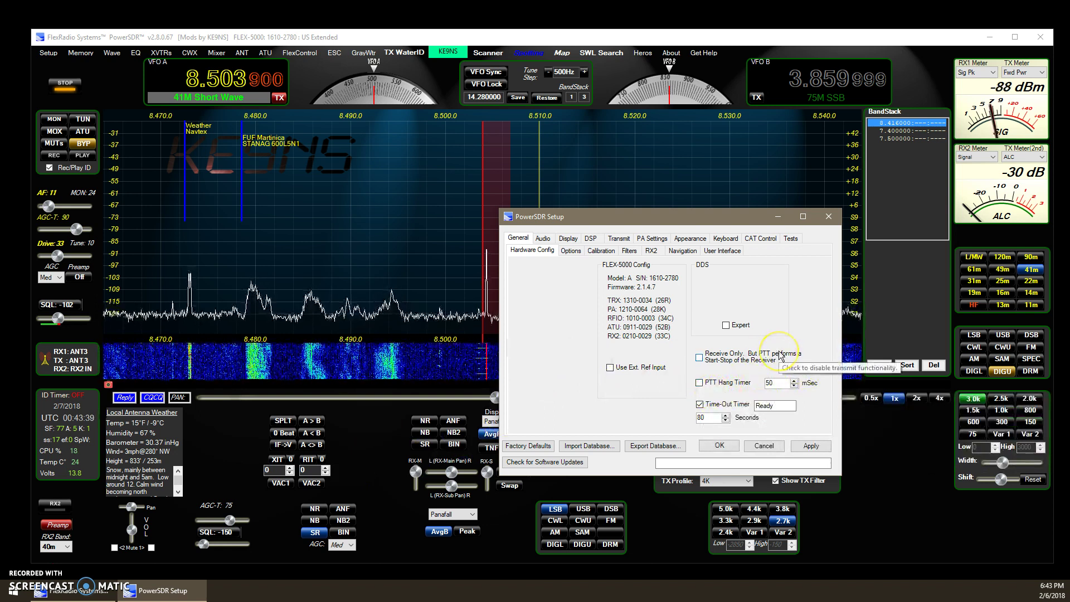
click(831, 217)
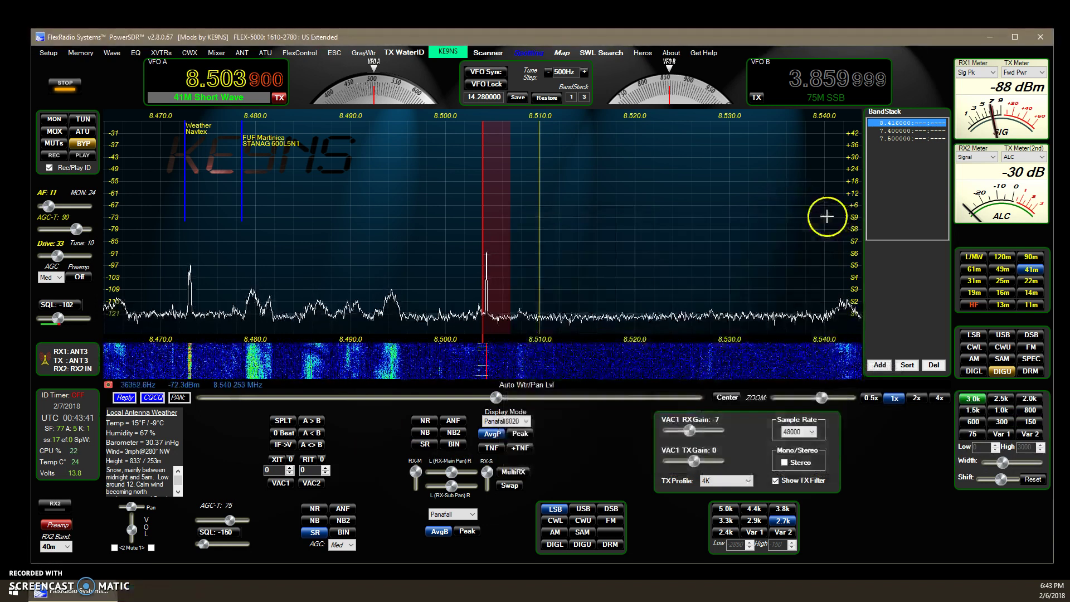
Switch back to the HF bands, select the 40 m band and tune VFO A to 7.205 MHz.
click(970, 306)
click(977, 269)
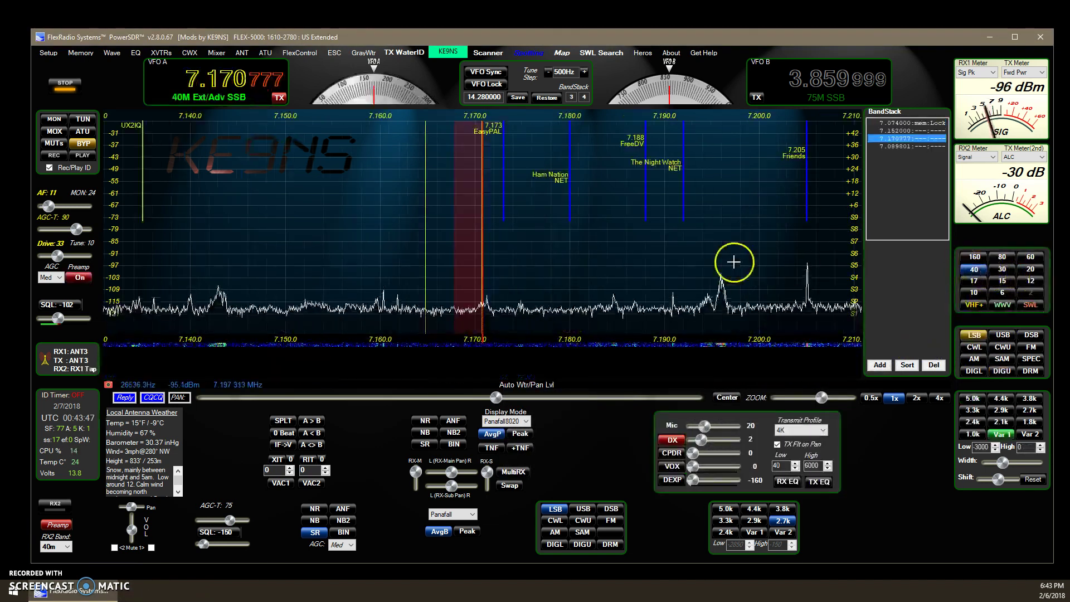
scroll(536, 270, down, 2)
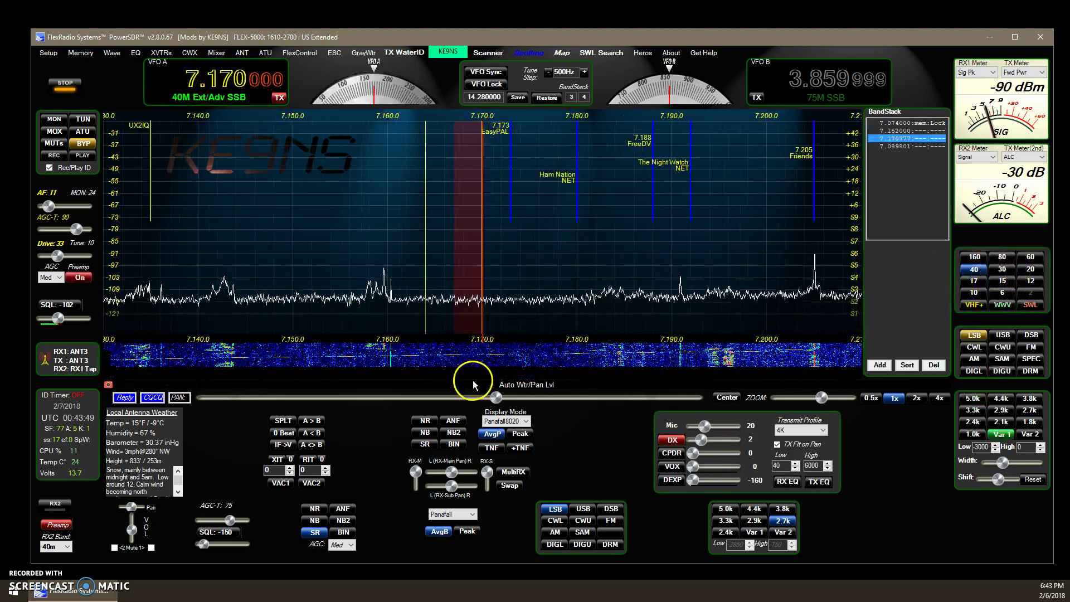
click(814, 327)
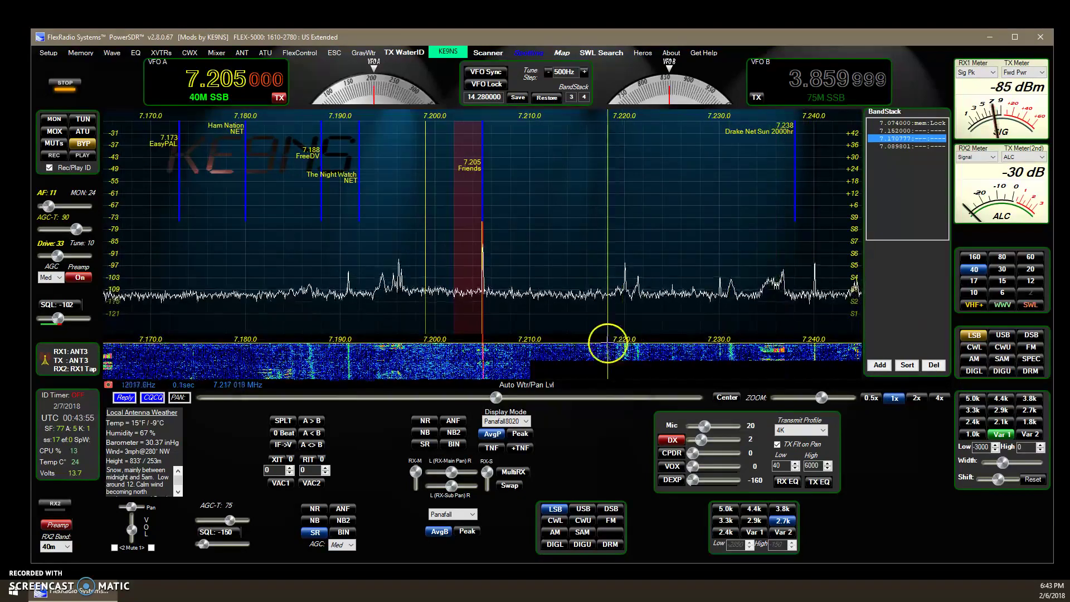
Select SAM demodulation and move the lower filter edge above the carrier so the passband spans 790 to 3950 Hz.
click(1008, 361)
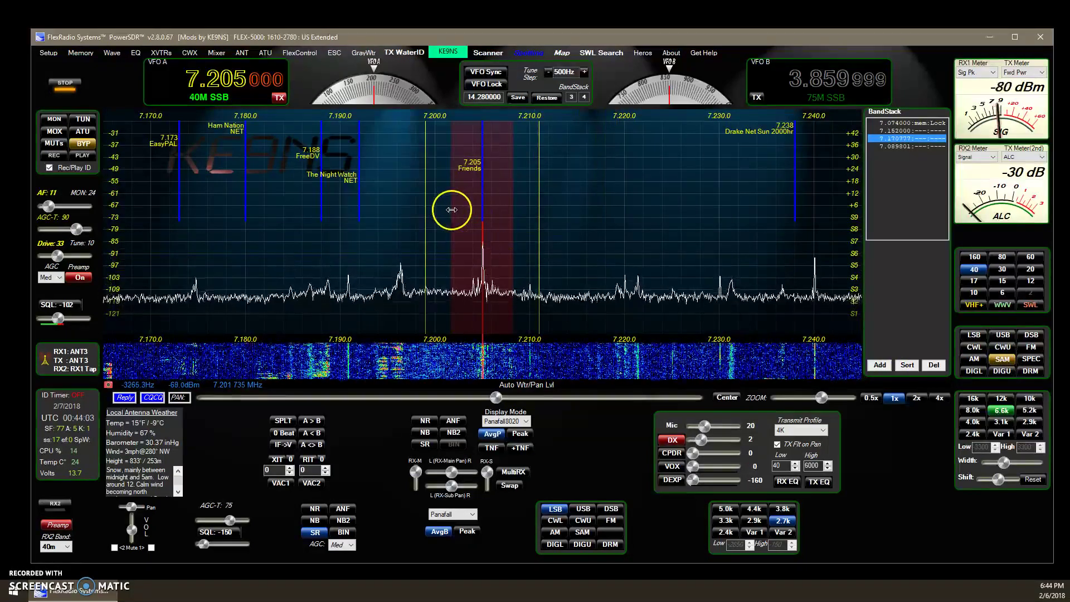
drag(451, 209, 478, 207)
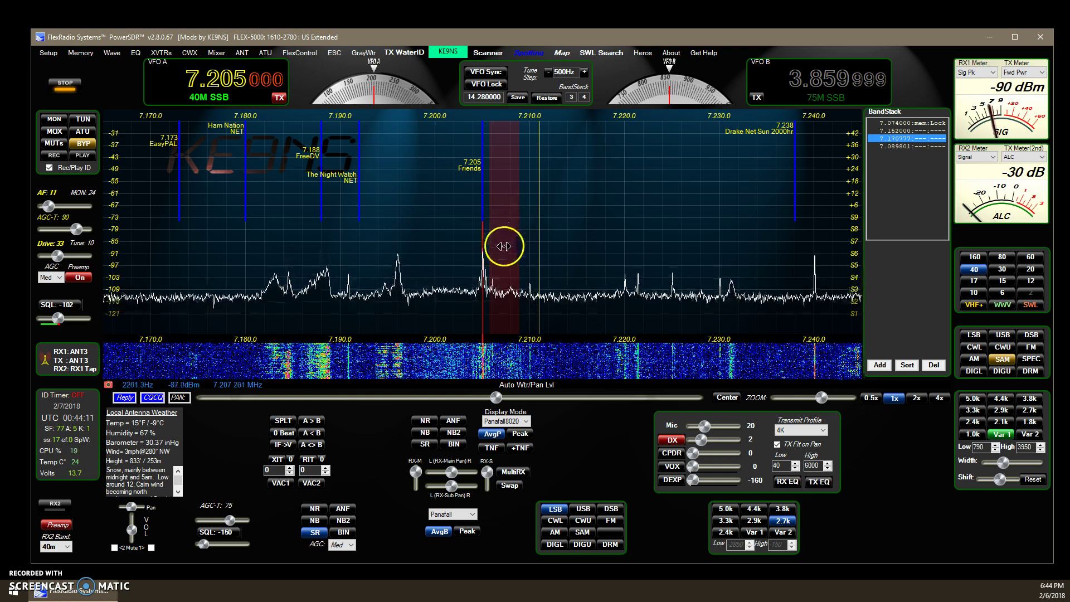
click(1002, 356)
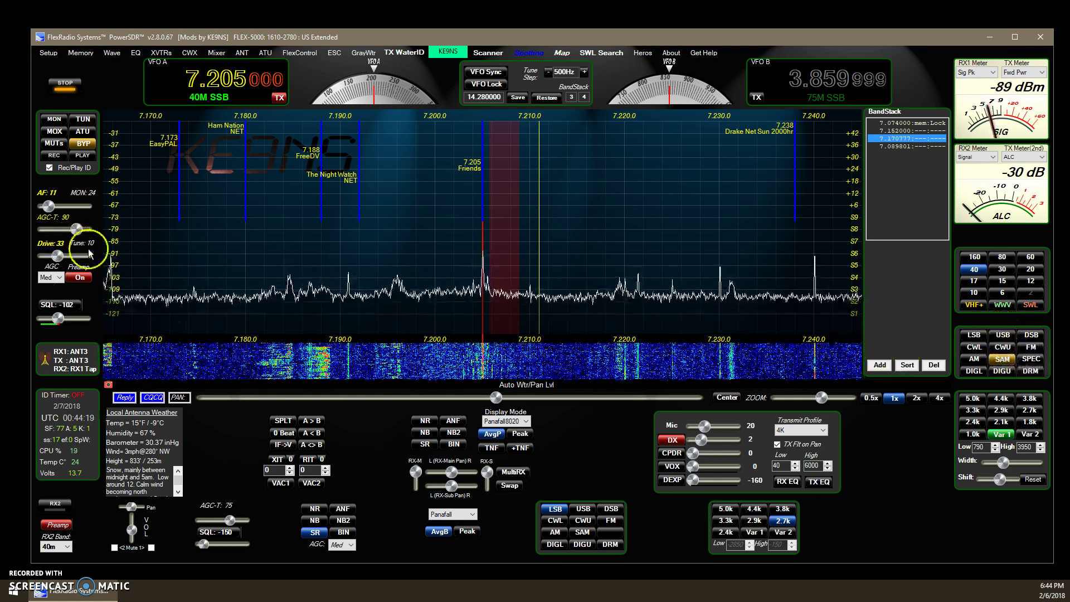
Reduce the drive level to 0 and briefly key the transmitter on and off.
key(space)
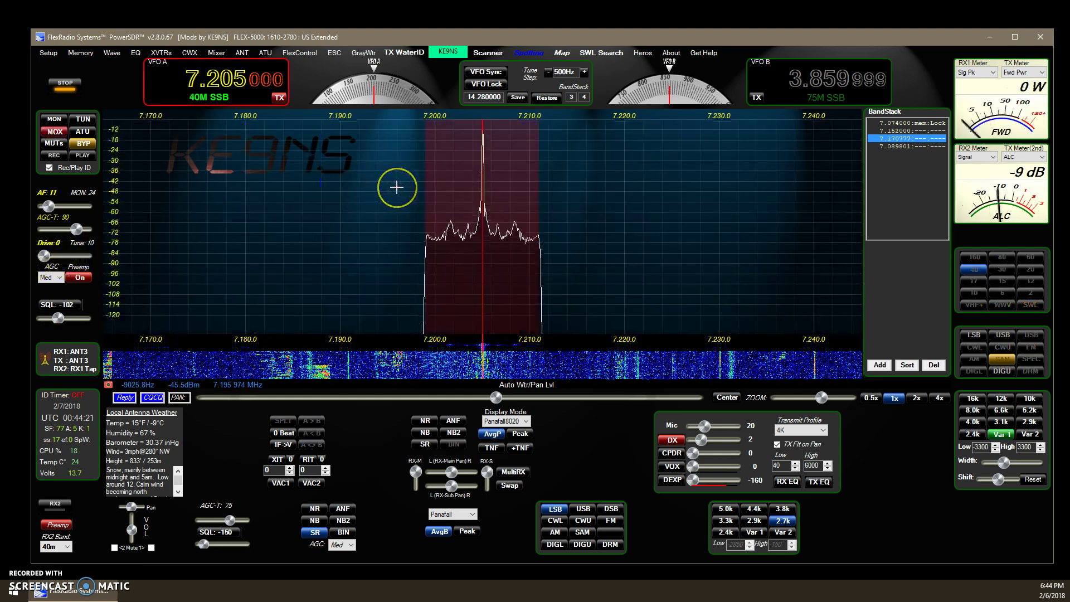
key(space)
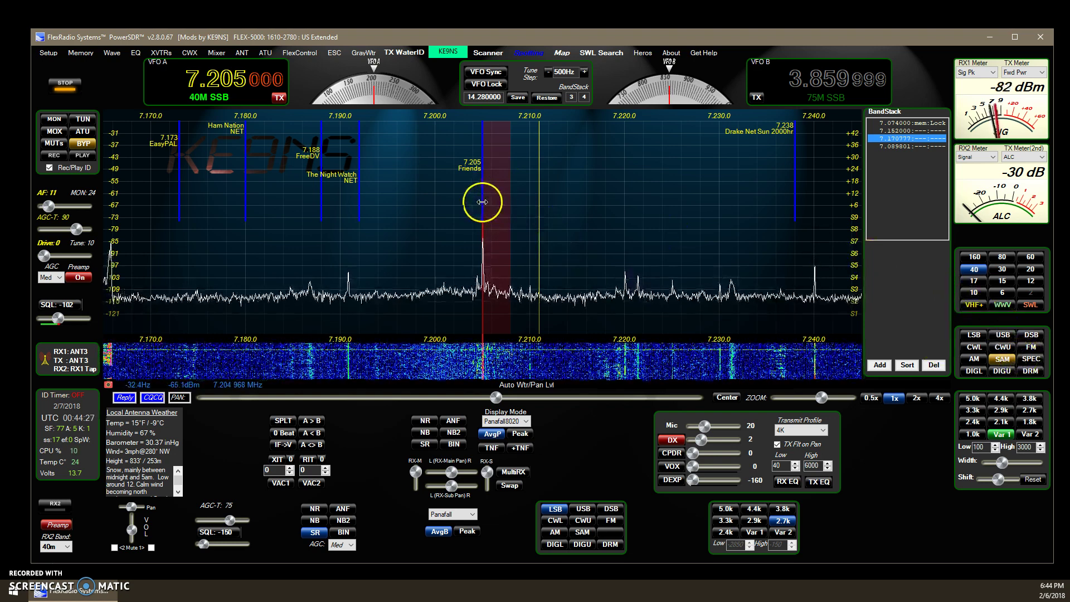
Adjust both SAM receive filter edges to about -3147 Hz and 2906 Hz.
drag(482, 202, 456, 205)
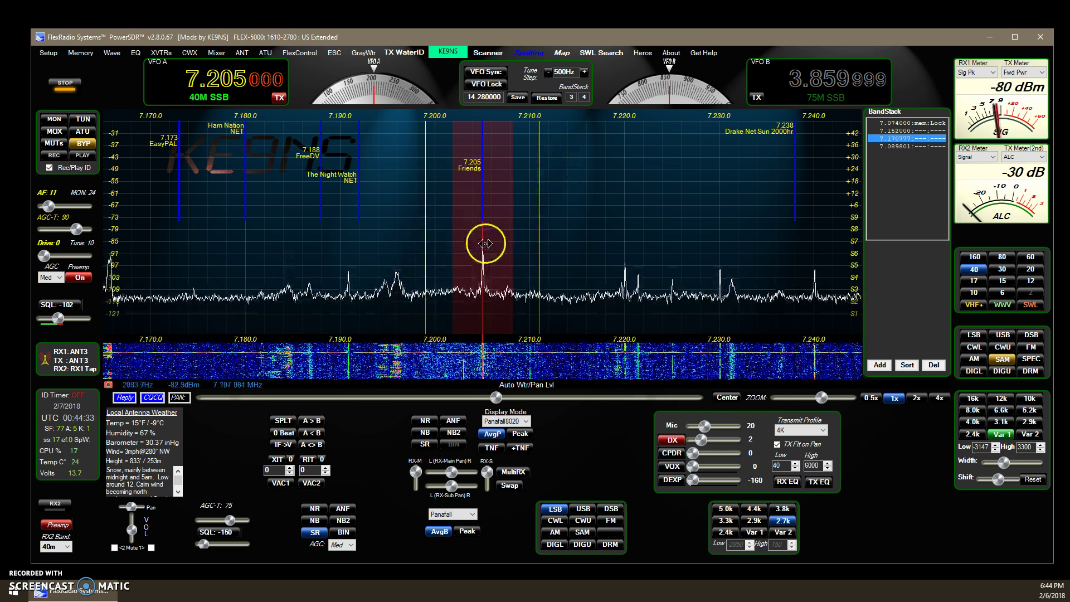
drag(513, 227, 497, 226)
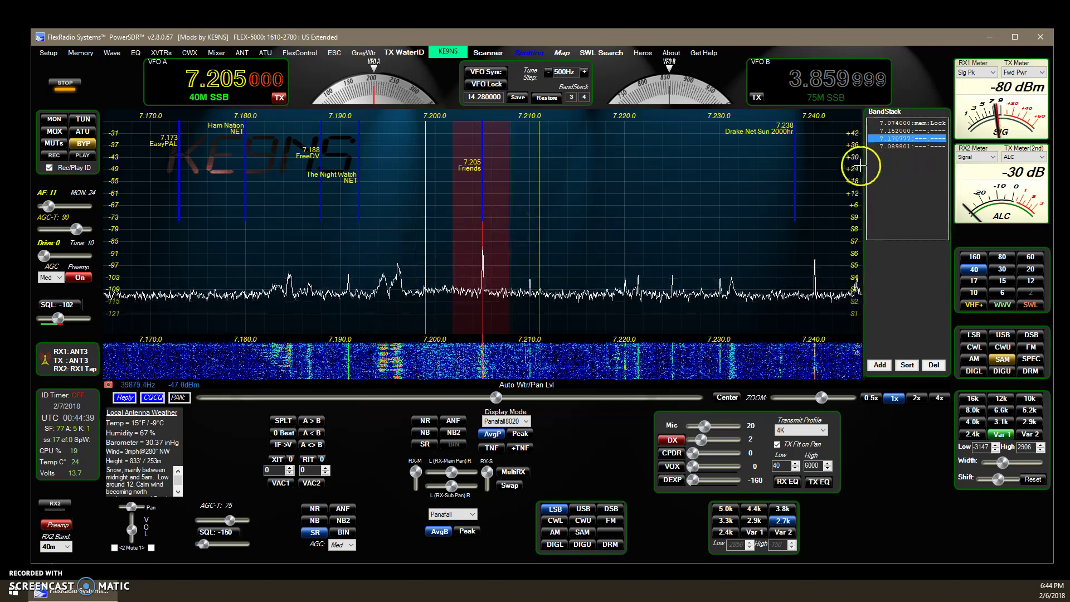
Open the QuickScreen folder, delete both saved screenshots and close the folder.
click(108, 387)
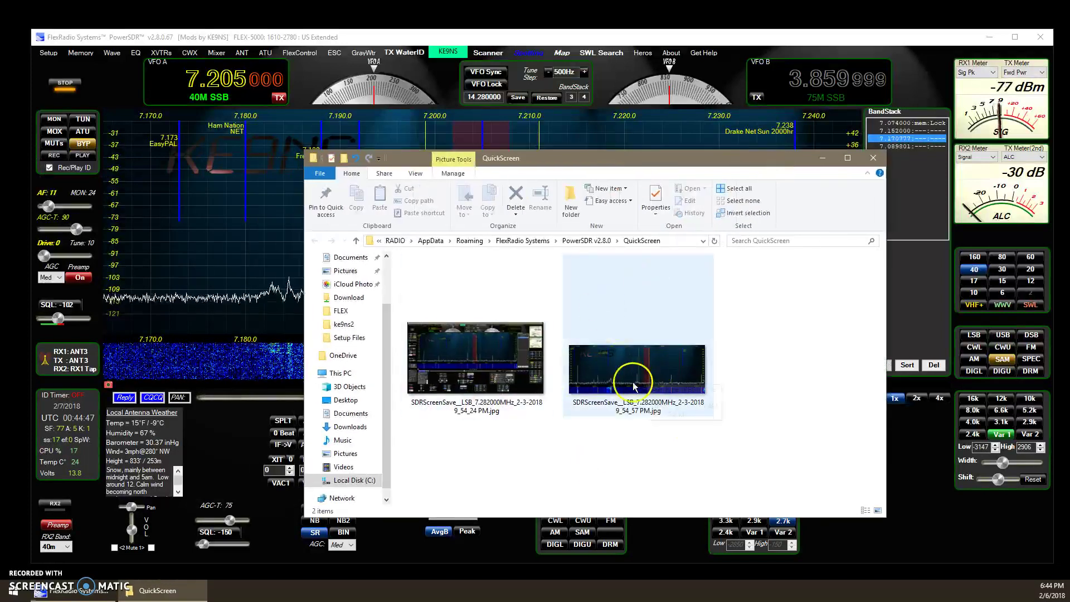
click(653, 369)
key(Delete)
click(572, 328)
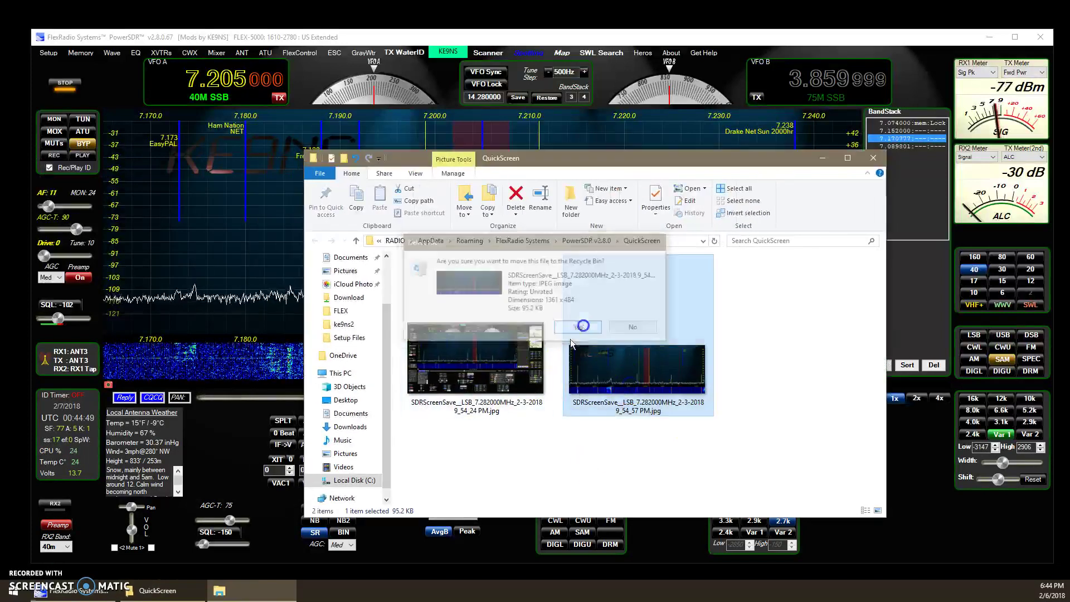
click(490, 311)
key(Delete)
click(580, 329)
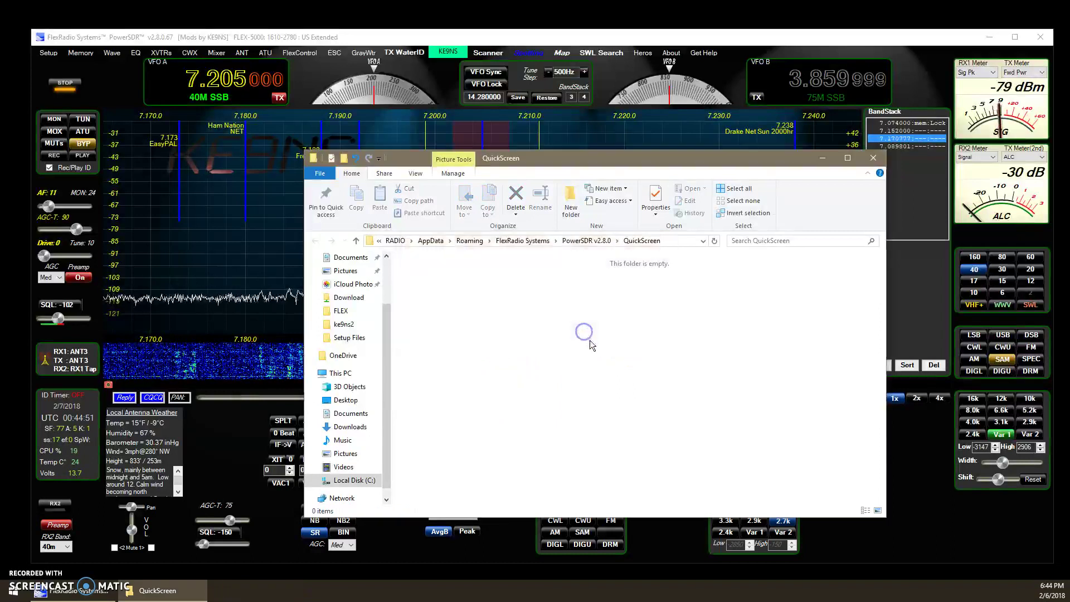
click(873, 158)
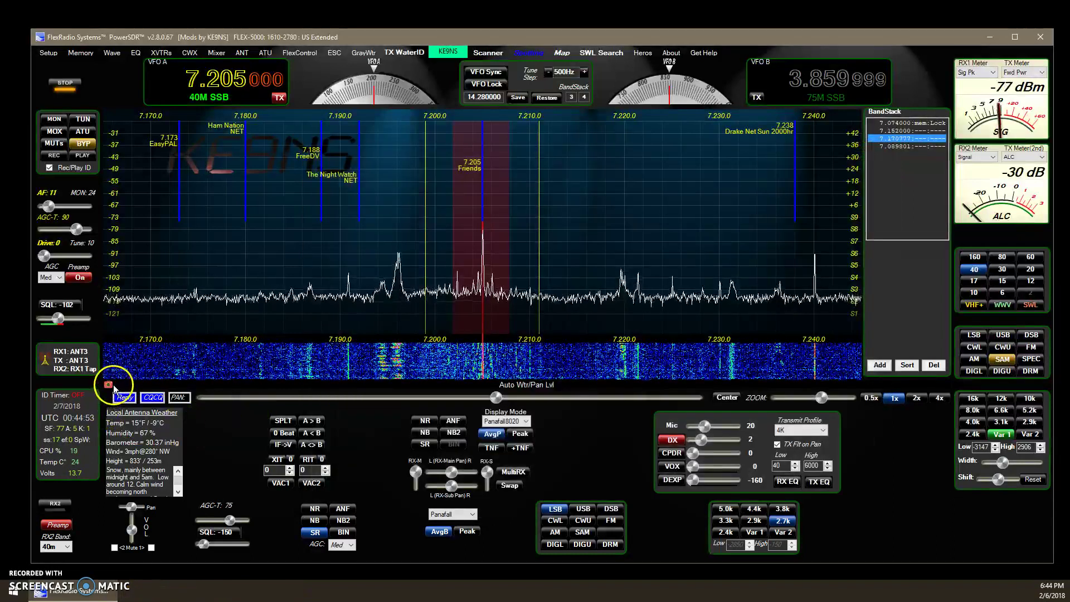
Save a quick screenshot of the panadapter display, check it in the QuickScreen folder and close the folder.
click(109, 385)
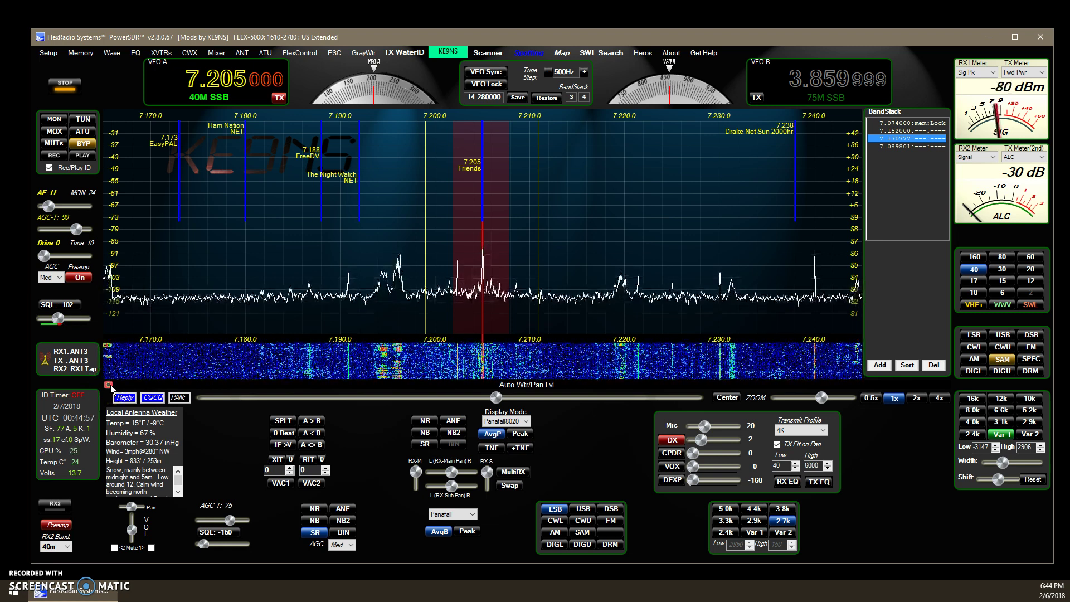
right_click(110, 385)
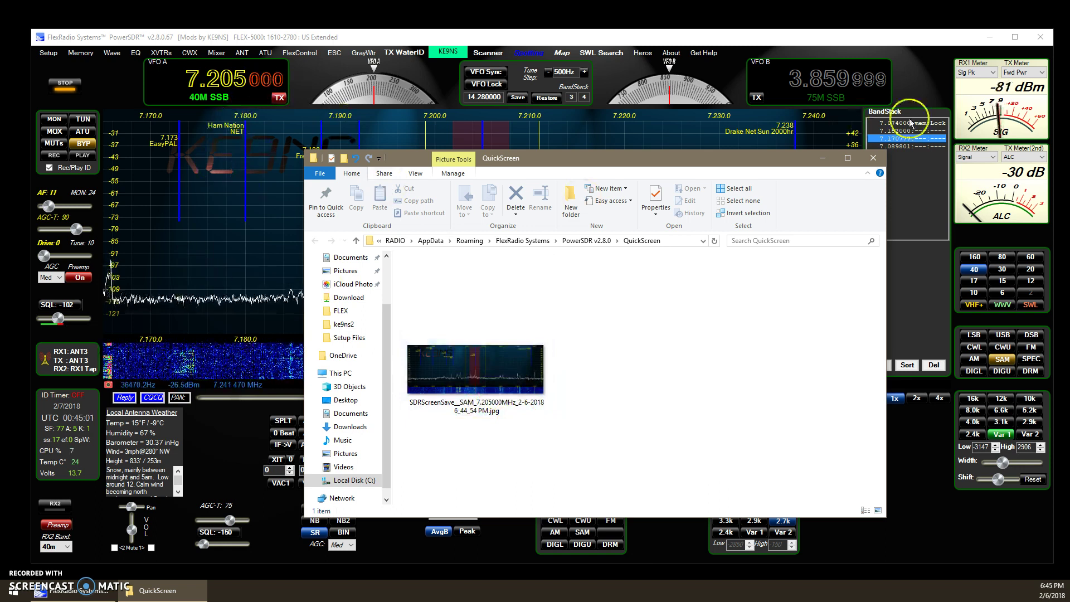
click(872, 161)
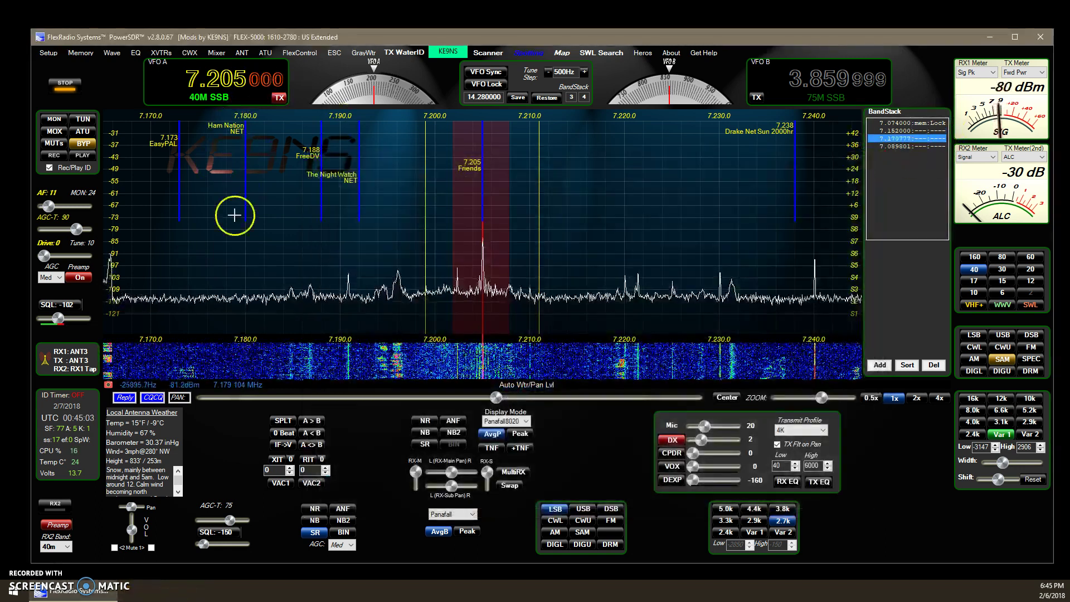
Enable the HttpServer's Full Console option in the User Interface setup settings and accept.
click(39, 54)
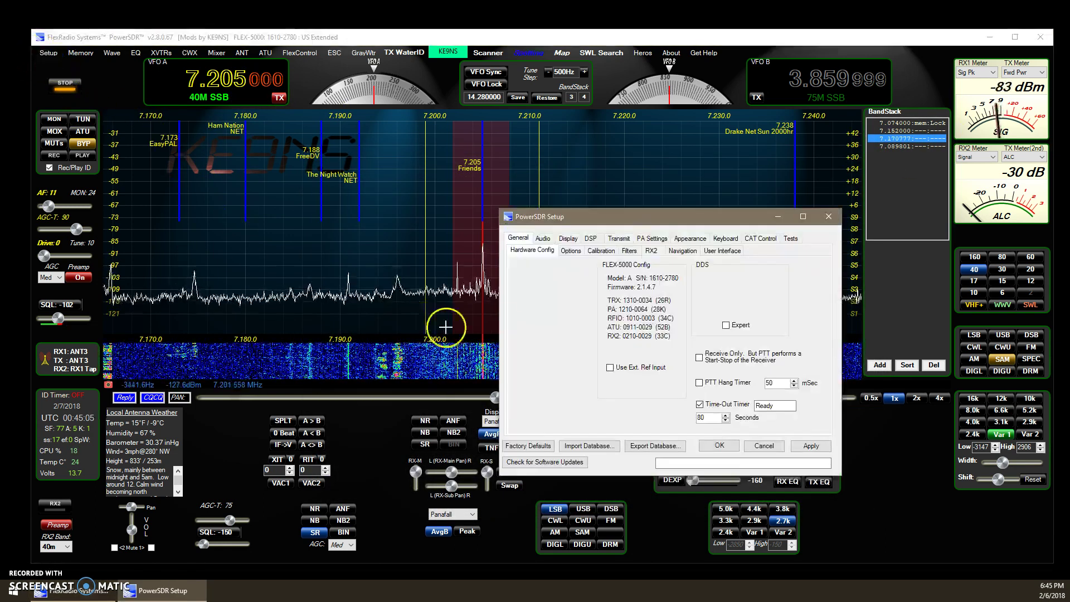
click(722, 251)
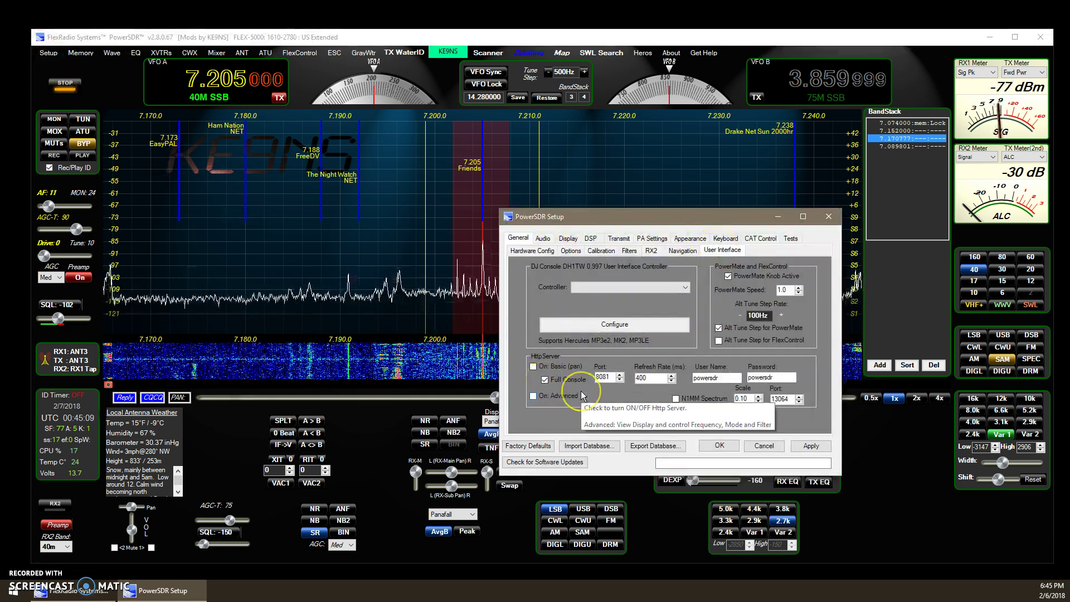
click(731, 449)
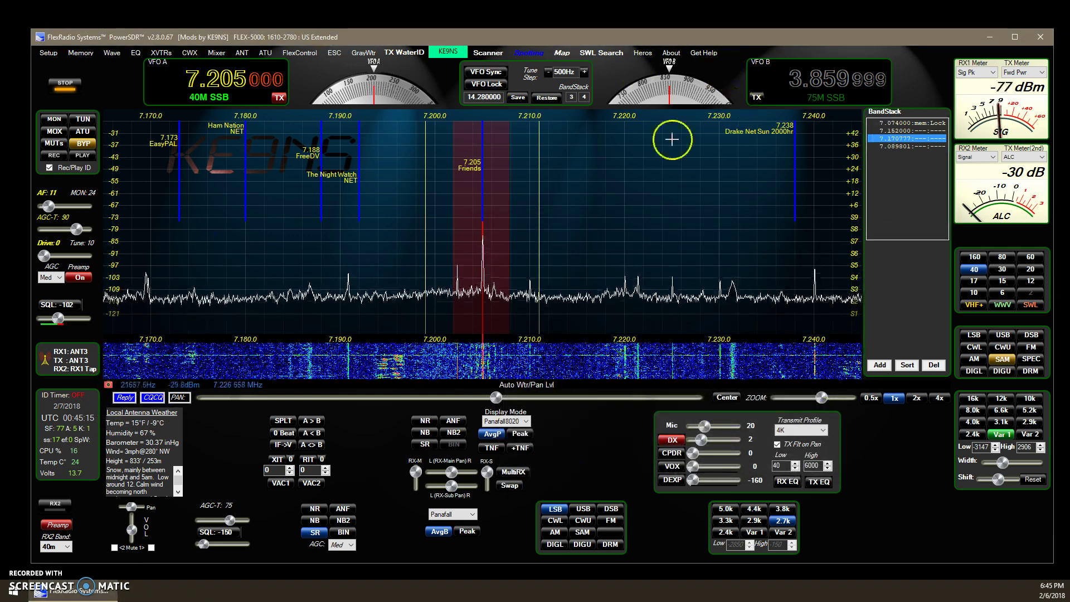
Save a quick screenshot of the full console, check it in the QuickScreen folder and close the folder.
click(109, 385)
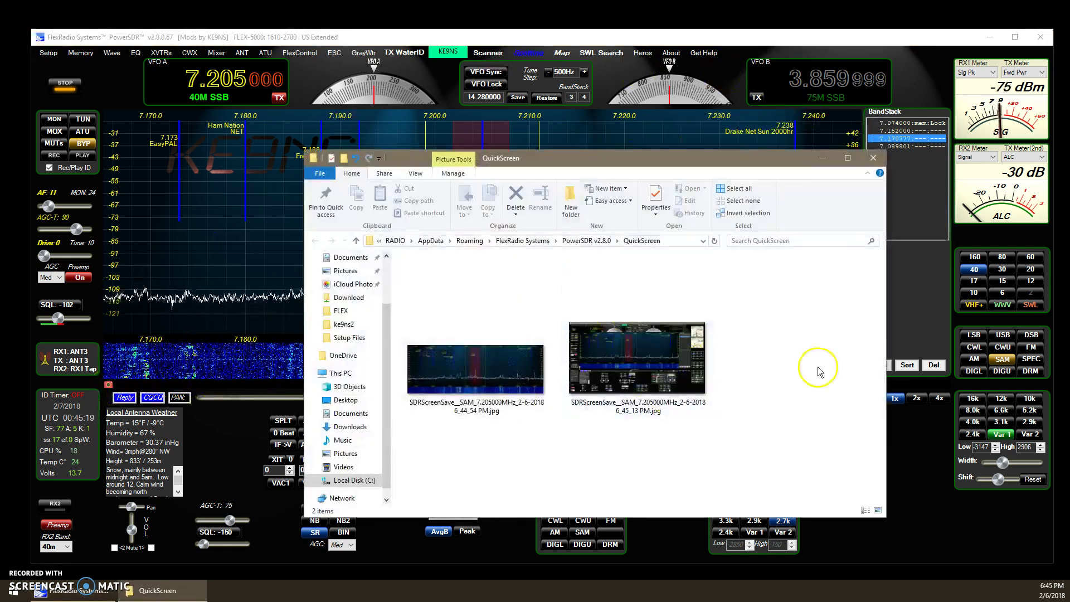
click(647, 371)
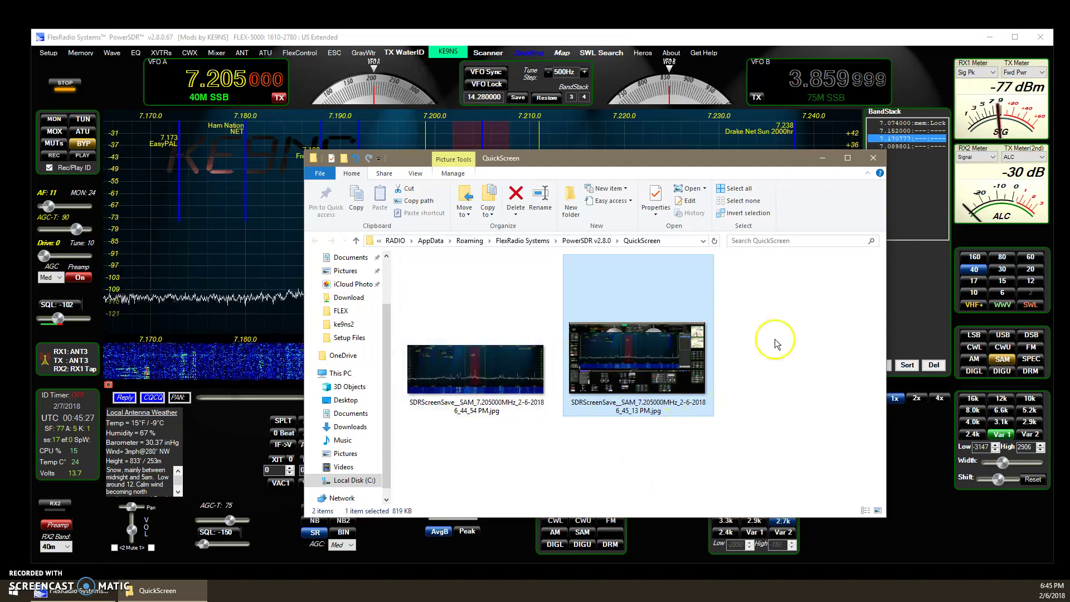
click(872, 159)
Open the Wave File Controls, view the recordings in the QuickAudio MP3 folder and close both windows.
click(111, 53)
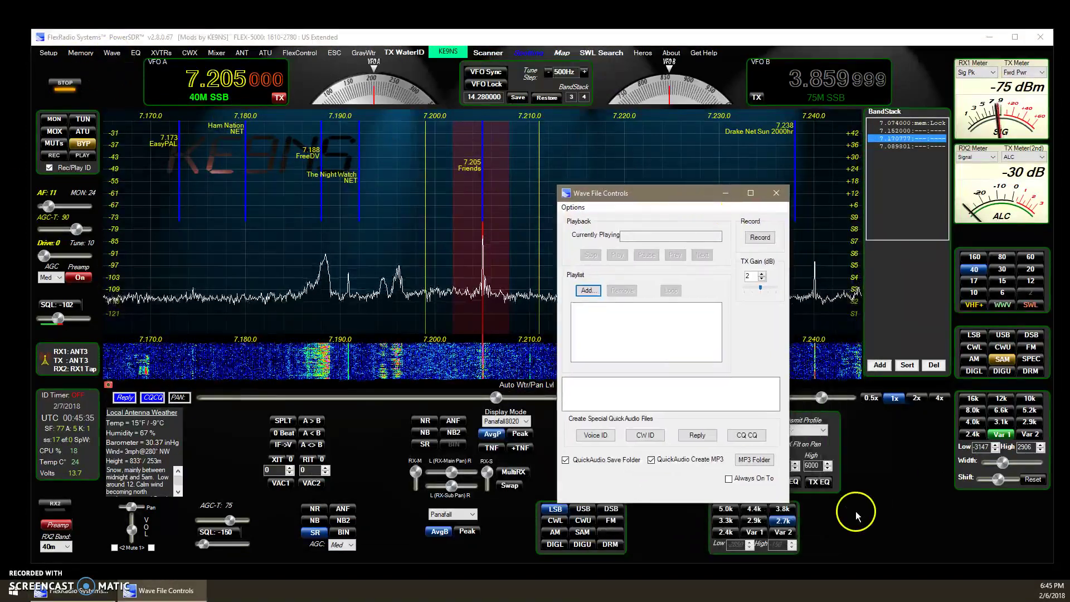
click(767, 462)
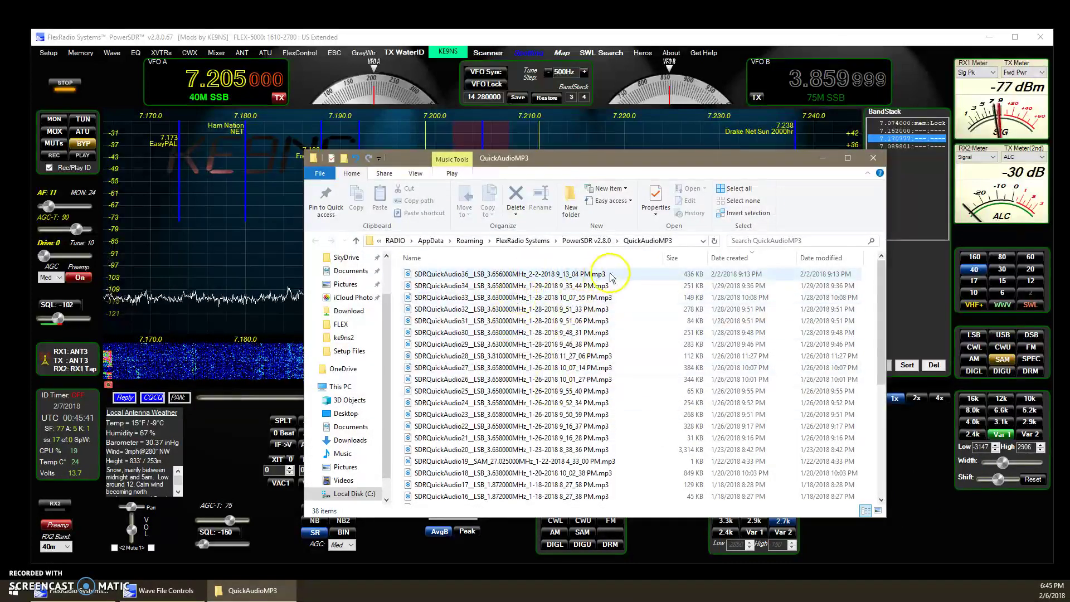
click(874, 158)
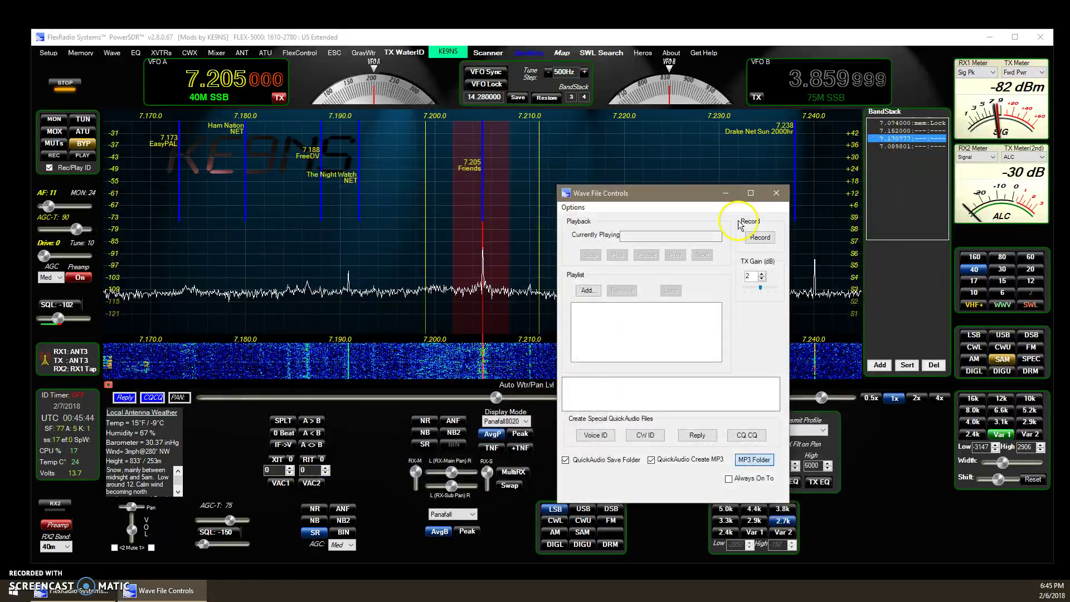
click(776, 194)
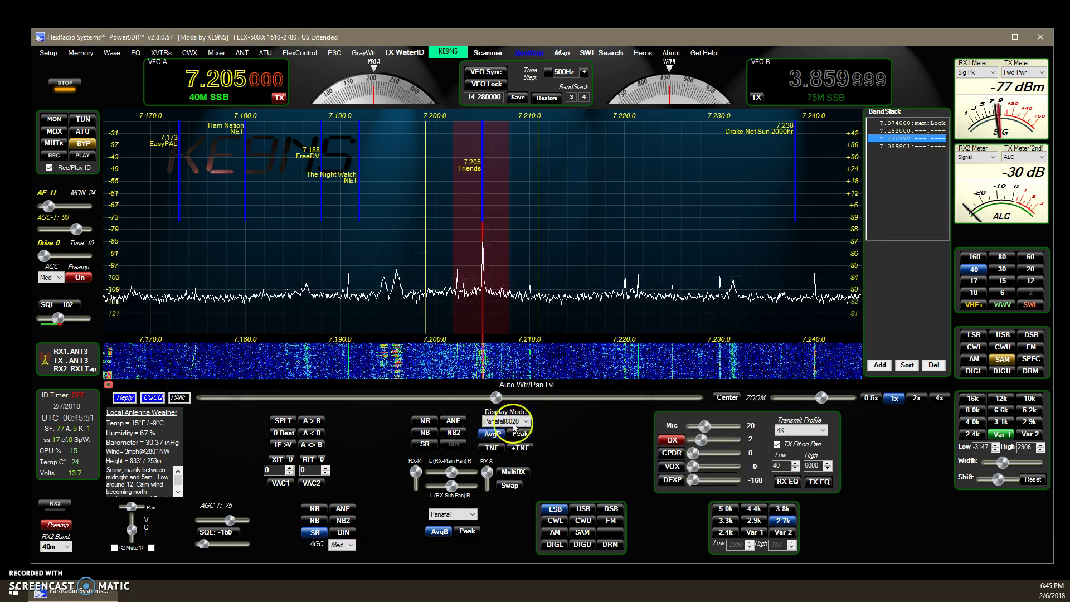
Switch the display mode to Panafall and turn the second receiver on and off.
click(527, 422)
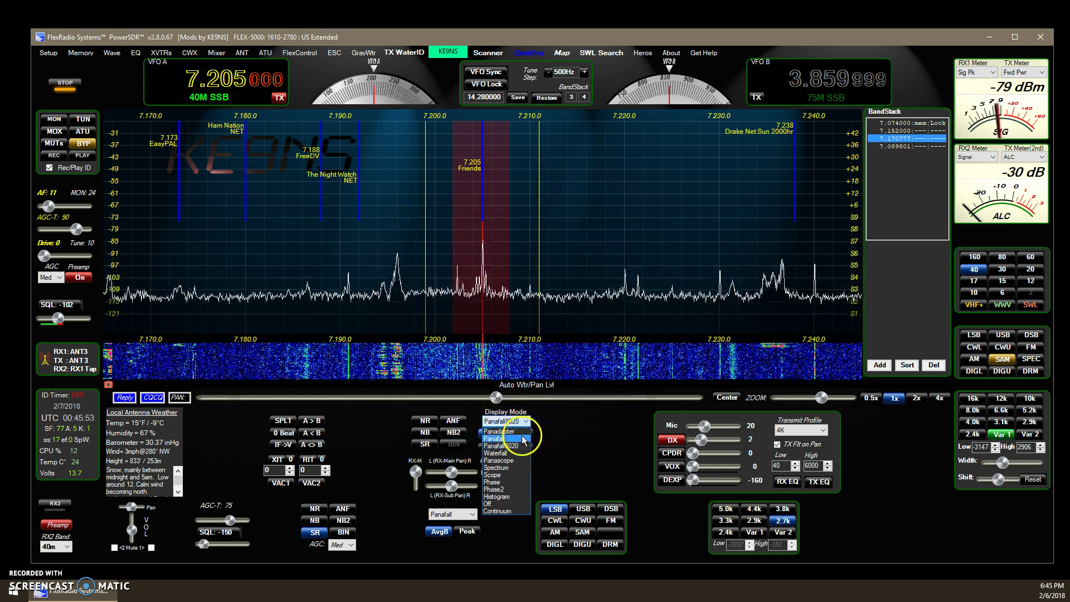
click(521, 438)
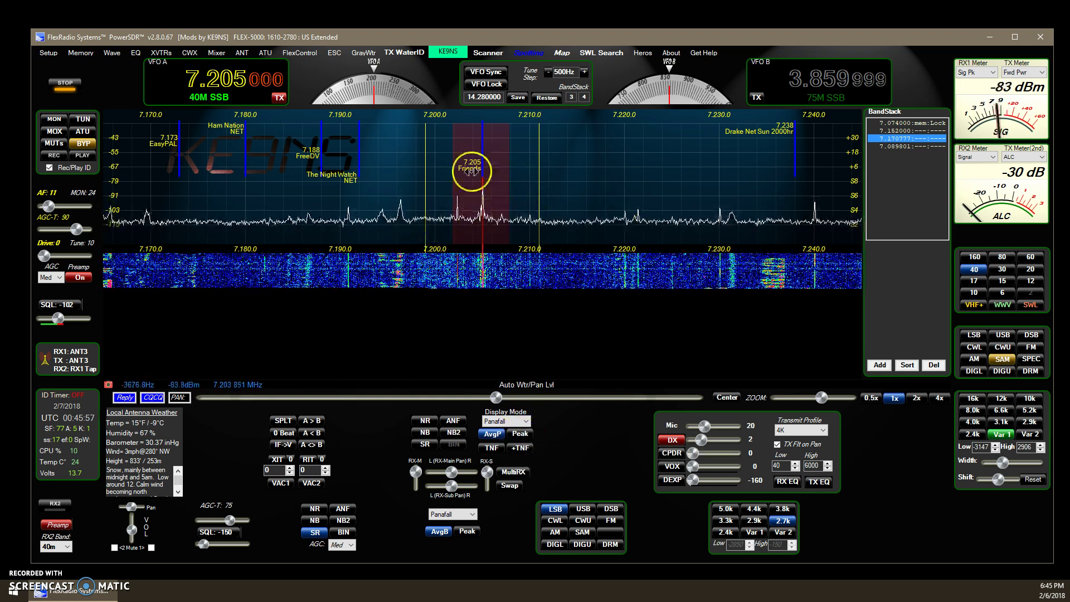
click(56, 504)
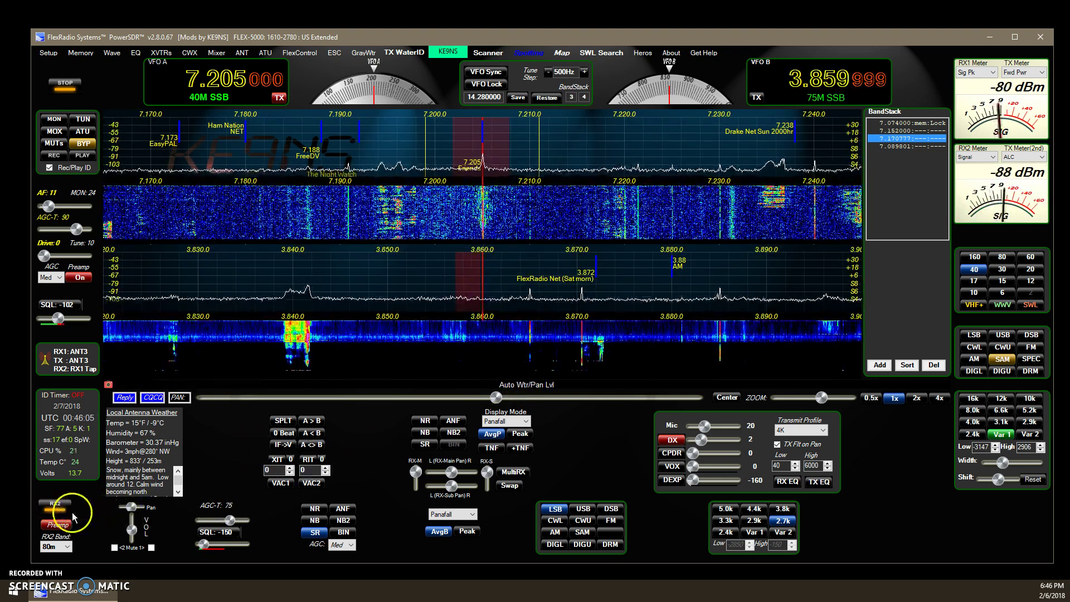
click(55, 505)
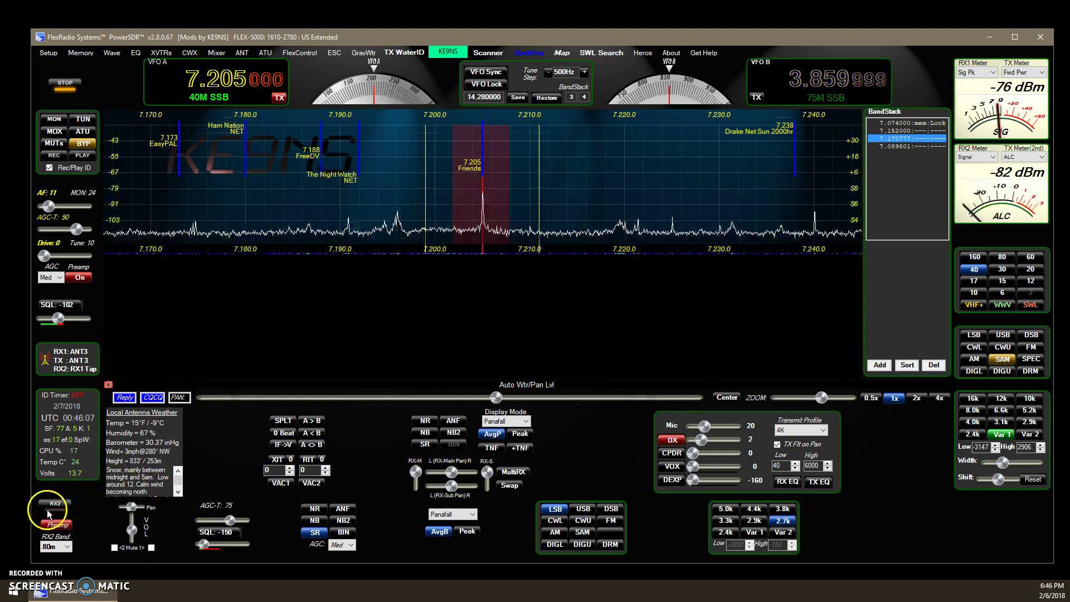
Set the display mode to Panafall8020 and show the world map behind the panadapter.
click(527, 422)
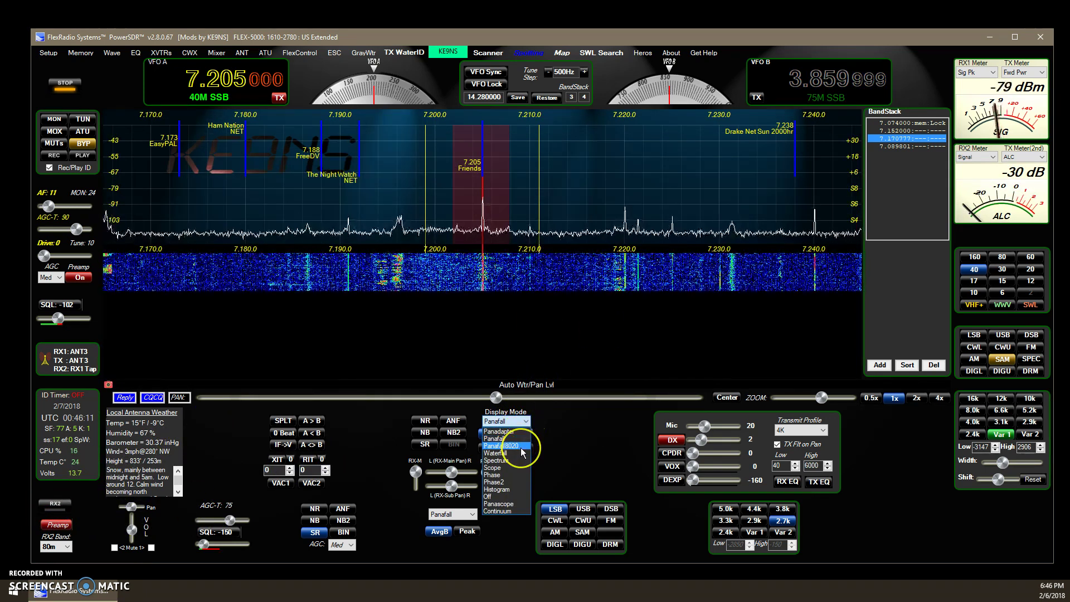
click(522, 447)
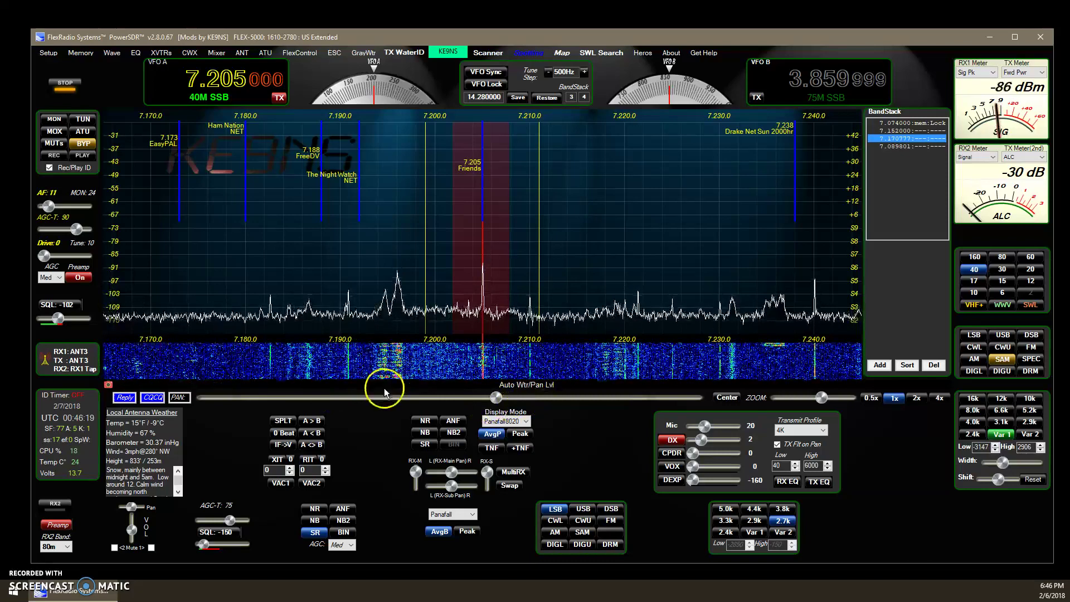
click(562, 53)
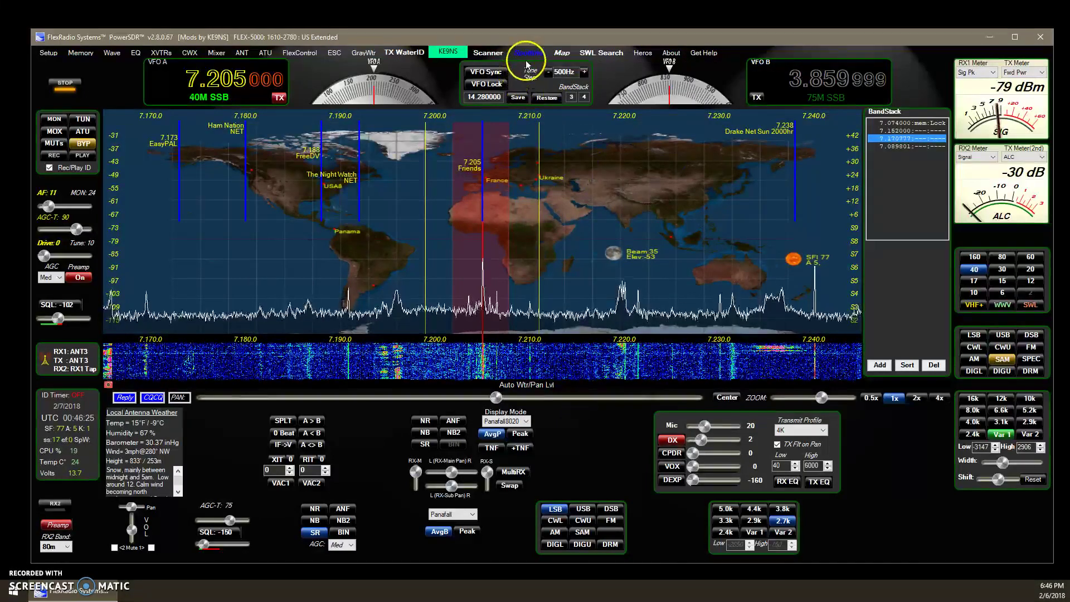
Turn off the world map and tune VFO A through the spotter's 7135.0 kHz Ukraine spot up to 7.136500 MHz.
click(570, 54)
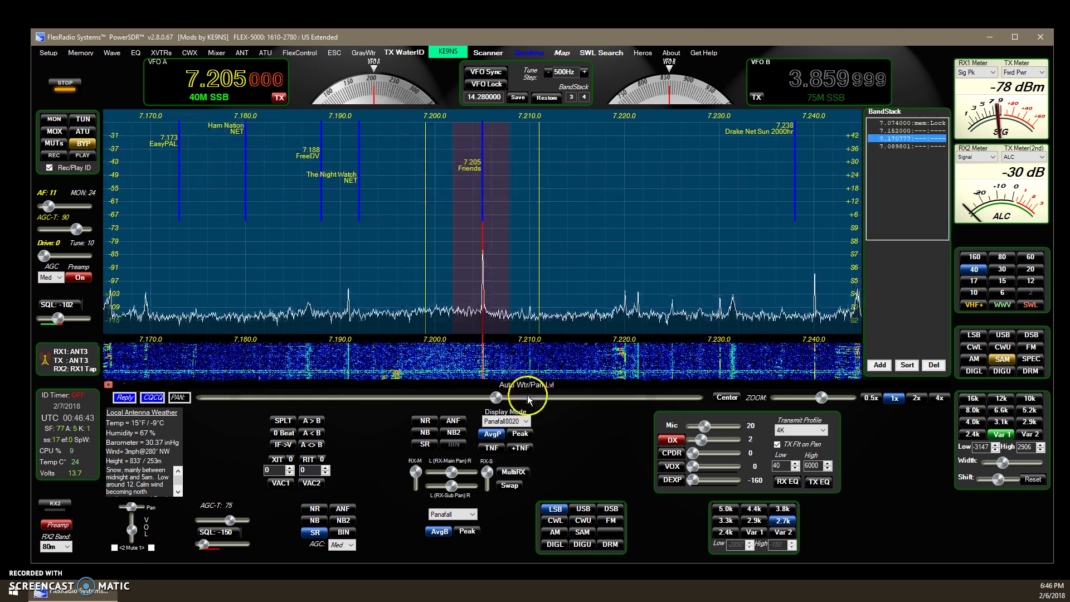
click(527, 53)
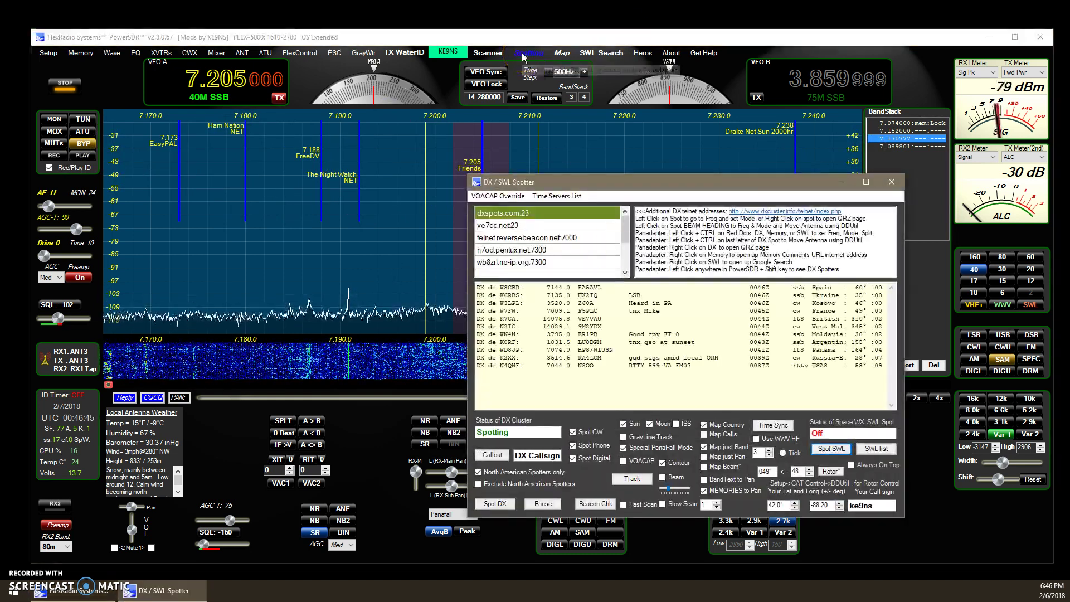
click(577, 300)
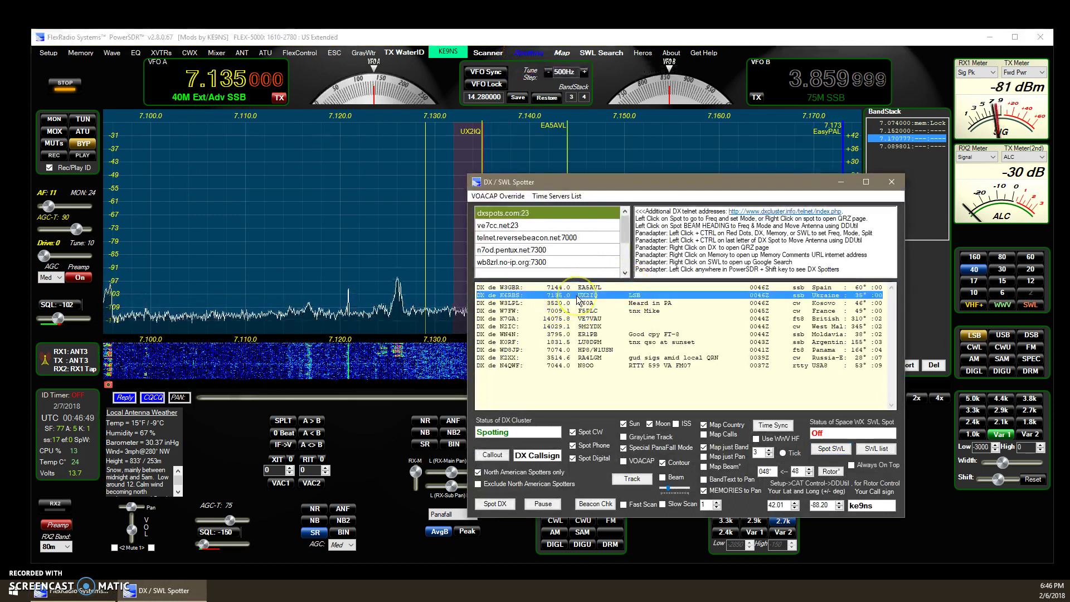
click(841, 184)
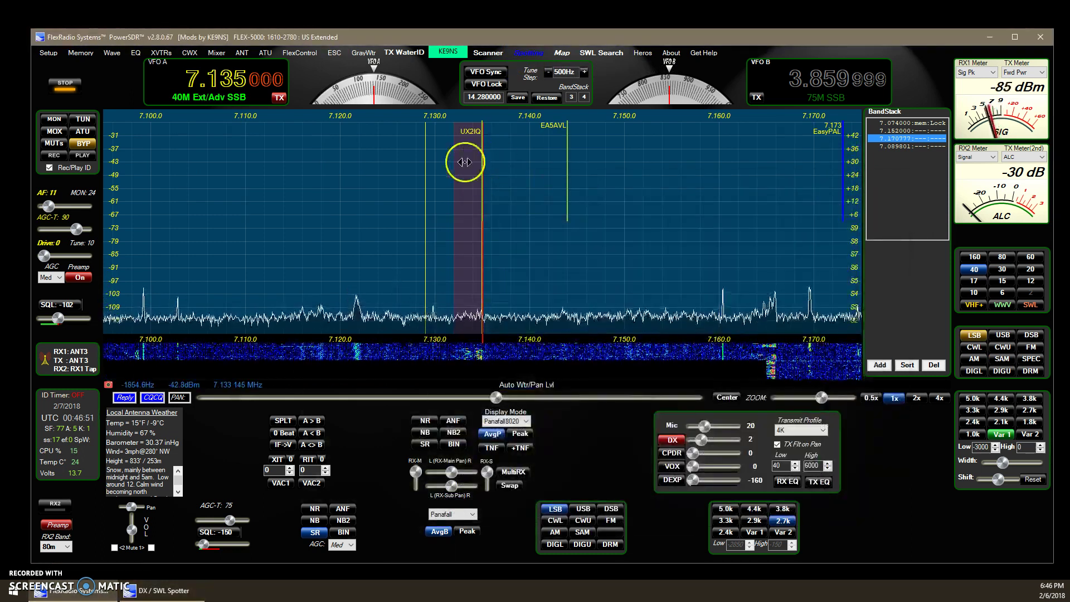
scroll(609, 209, up, 3)
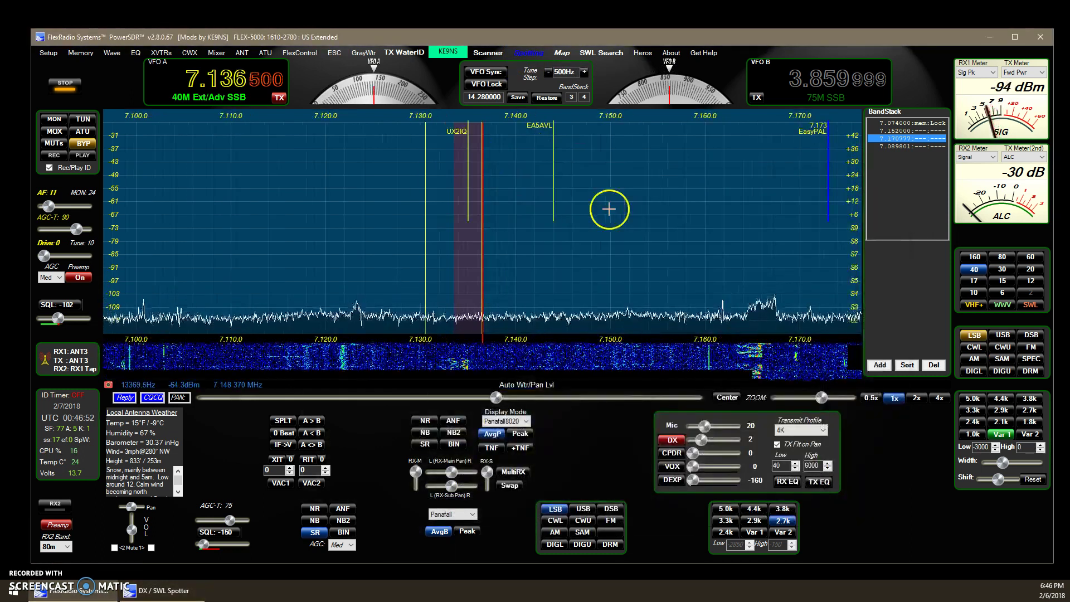
Overlay the band-plan text on the panadapter and slide across the 40 m segments to about 7.096 MHz.
right_click(223, 96)
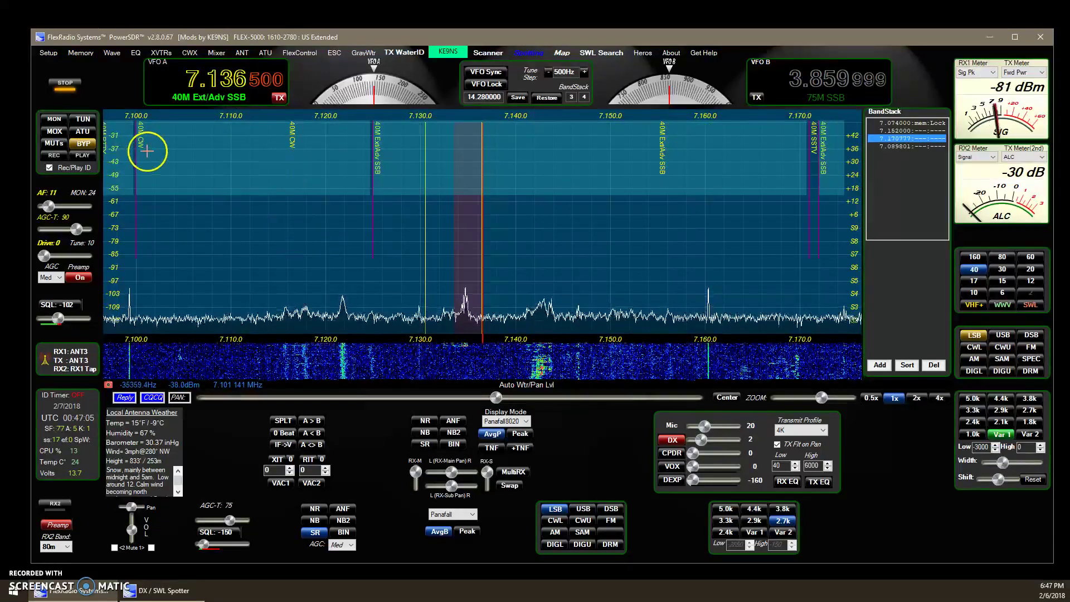
drag(566, 171, 519, 228)
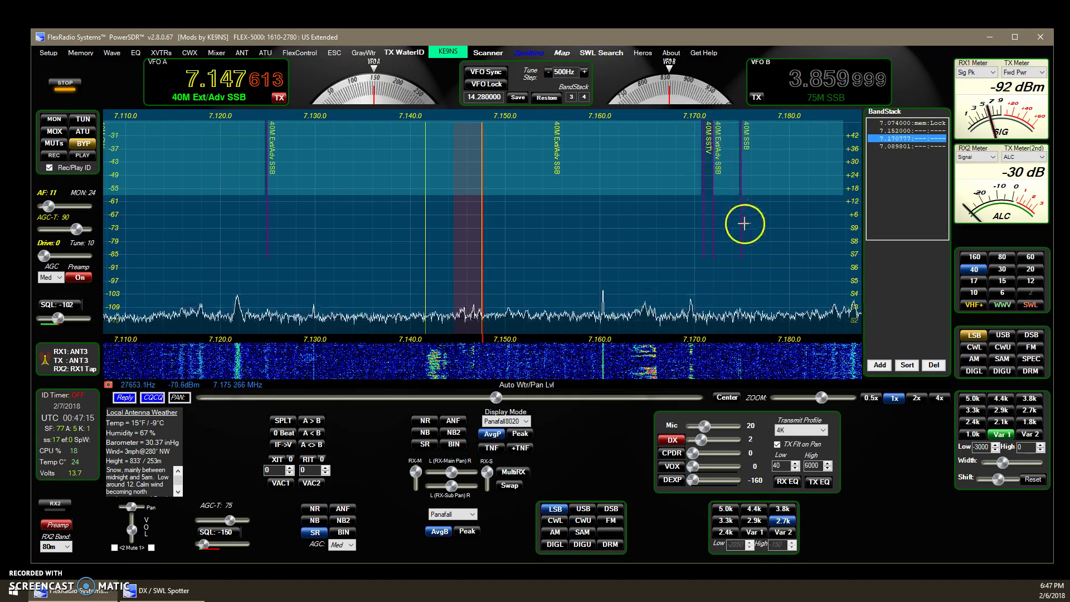
drag(745, 223, 614, 246)
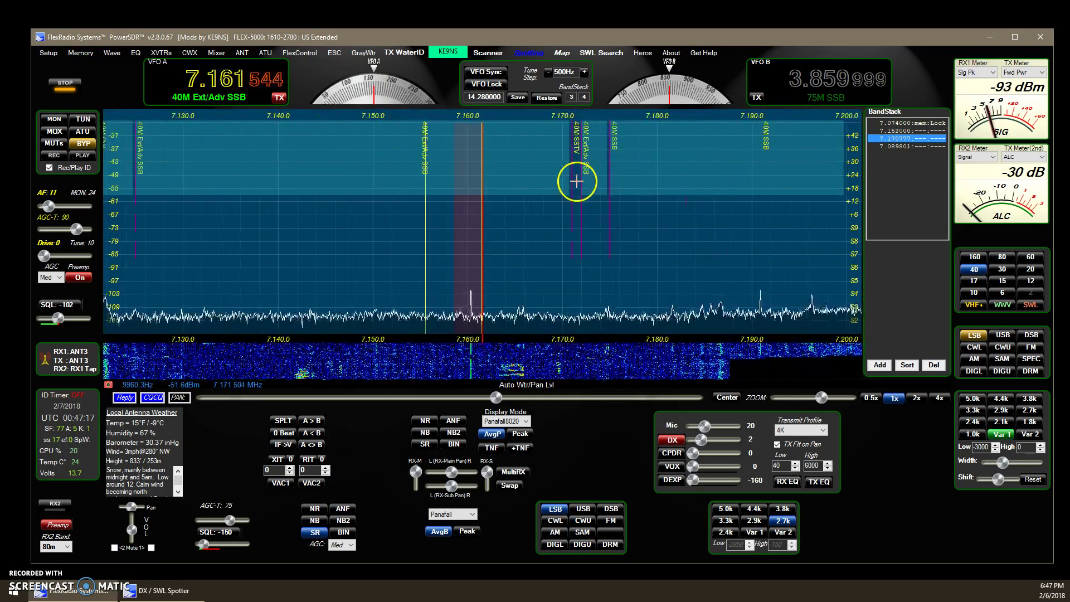
drag(598, 228, 434, 248)
drag(654, 245, 764, 249)
drag(227, 249, 294, 245)
drag(105, 234, 499, 222)
drag(337, 228, 612, 179)
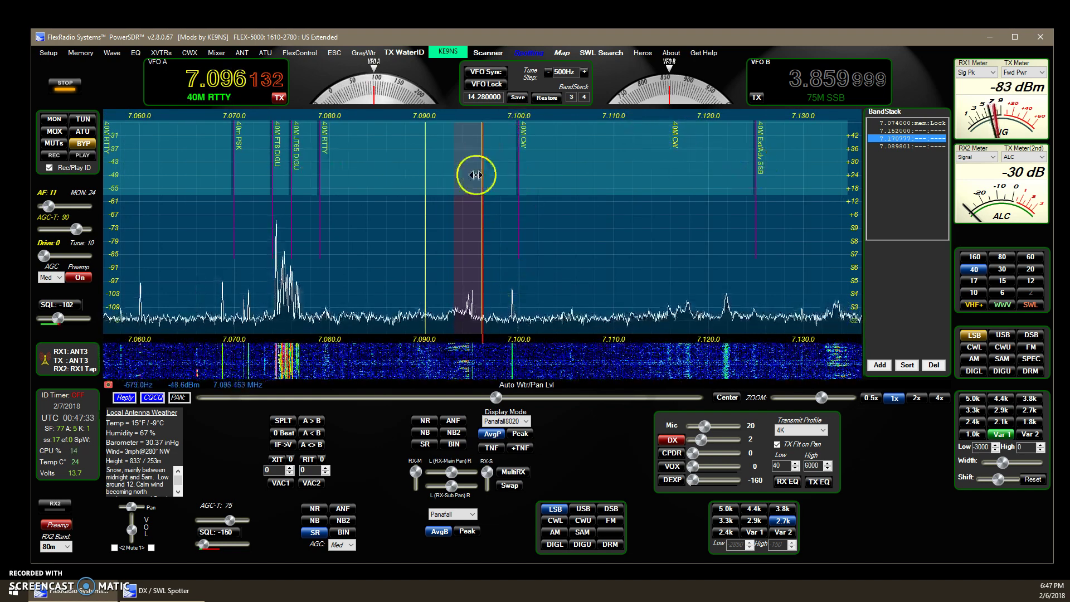
Slide the panadapter down to about 7.050 MHz, then hide the band-plan text while returning to about 7.092 MHz.
drag(606, 230, 659, 225)
drag(561, 241, 669, 238)
drag(577, 224, 654, 221)
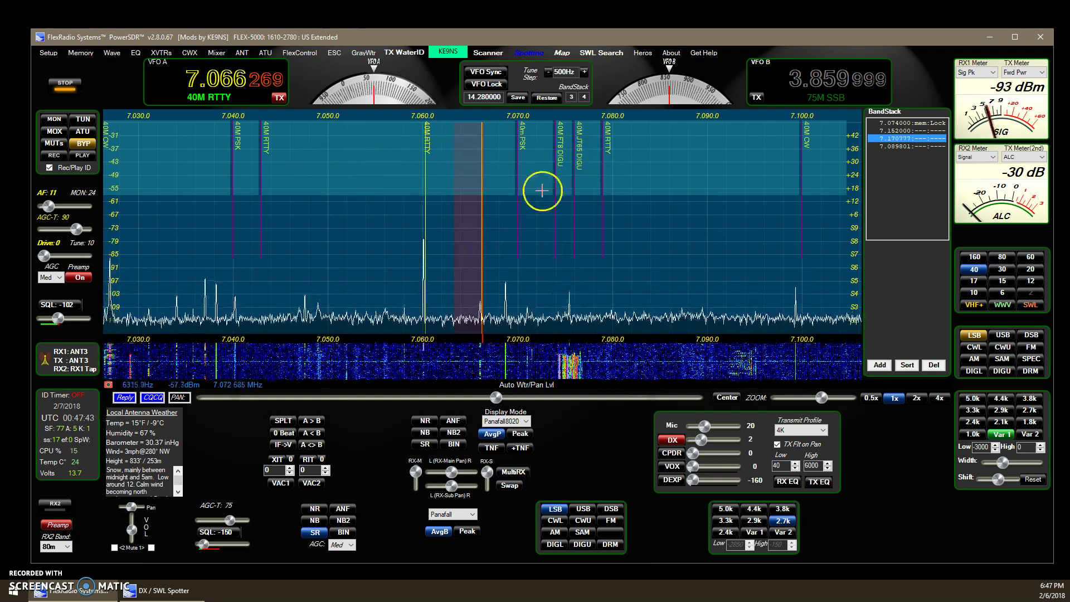
drag(294, 278, 435, 259)
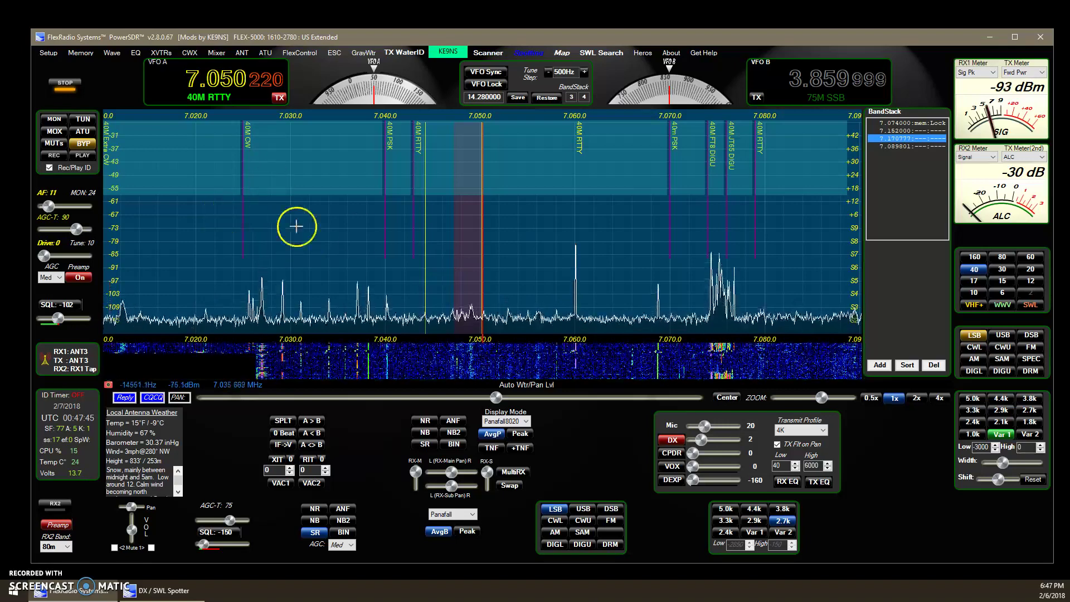
drag(358, 232, 236, 251)
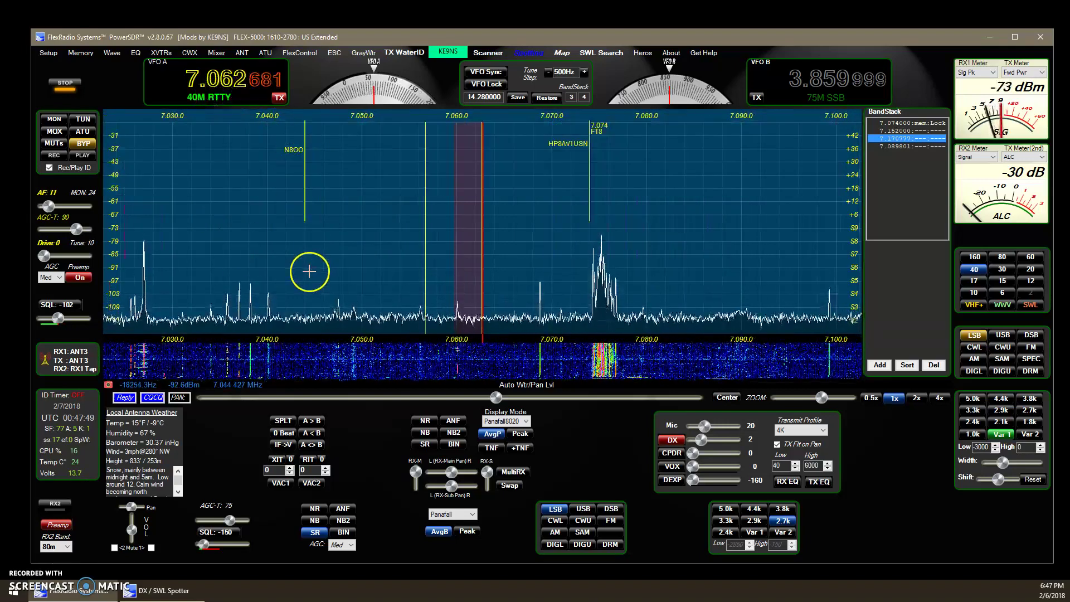
drag(675, 195, 395, 228)
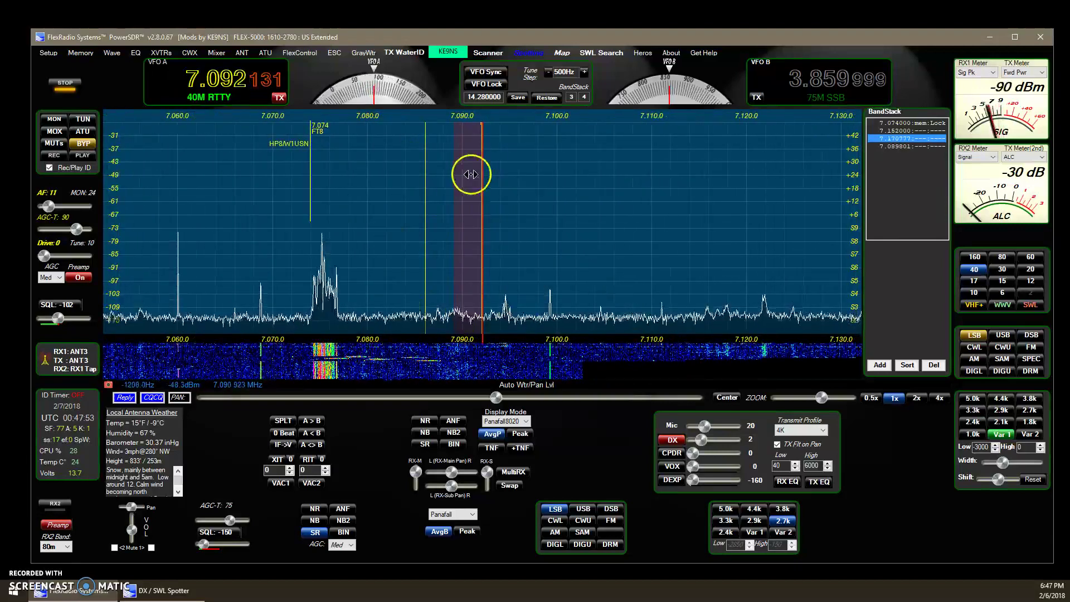
Reopen the DX / SWL Spotter and tune VFO A to the 3520.0 kHz CW spot from Kosovo.
click(529, 53)
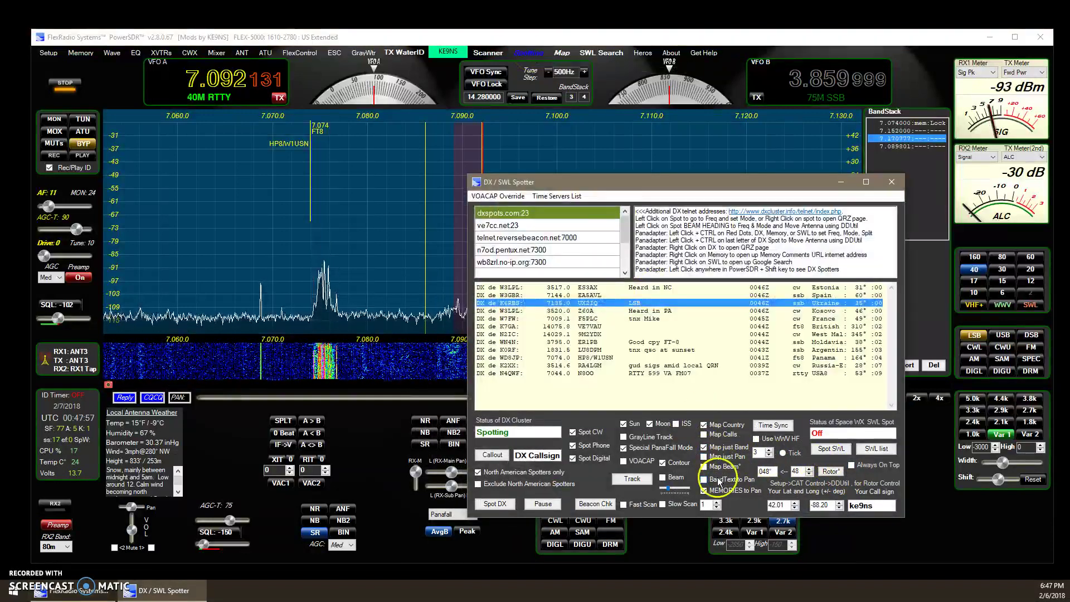
drag(772, 180, 669, 172)
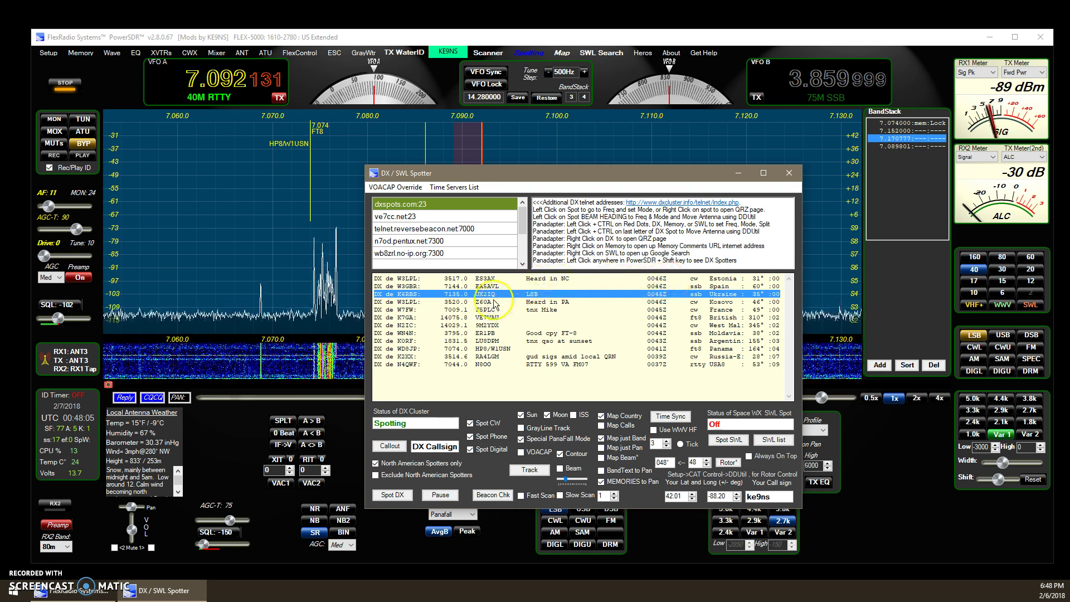
click(457, 303)
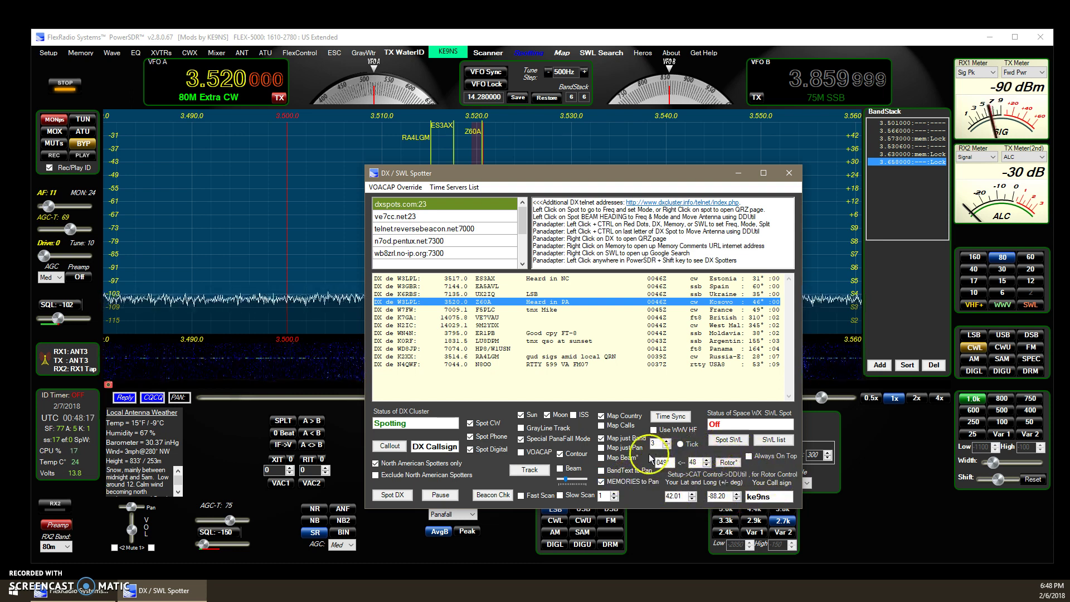
Set the antenna beam heading to 60 degrees in the spotter and send it to the rotor.
drag(697, 188, 620, 170)
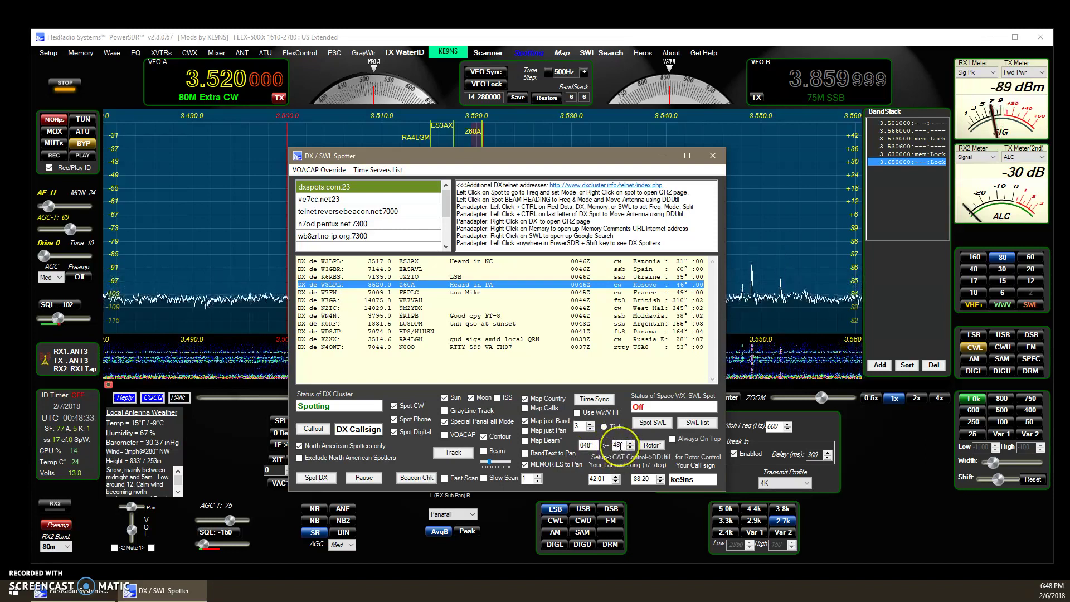
click(622, 445)
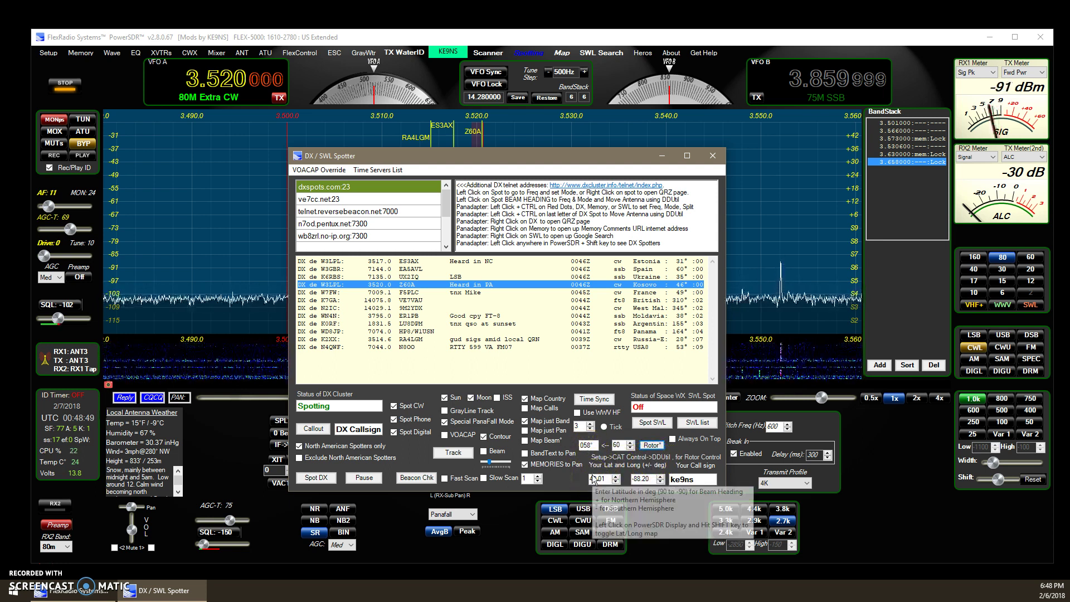
click(601, 459)
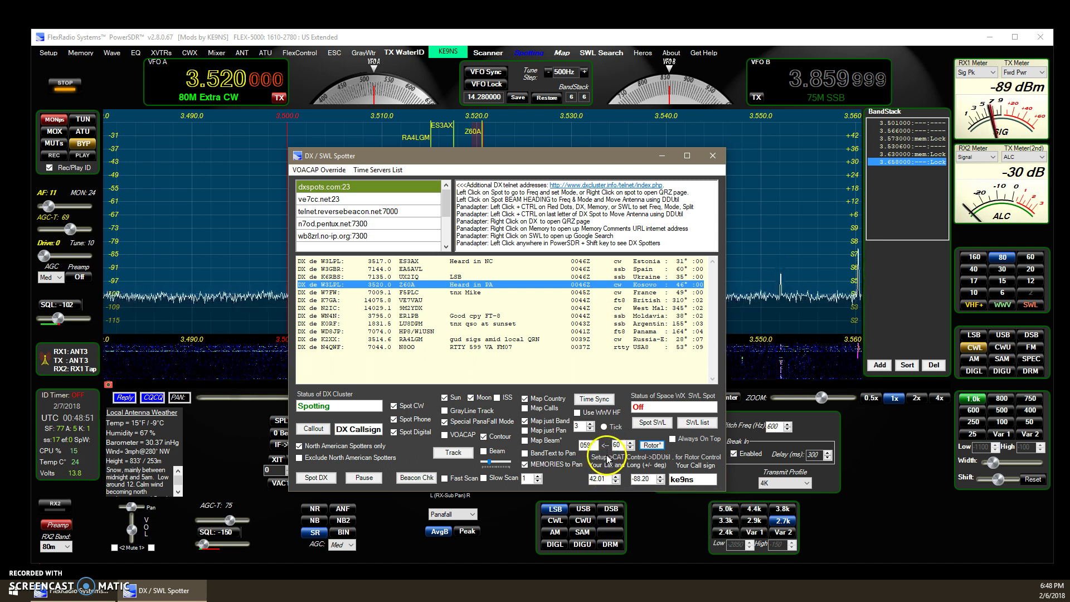
click(648, 445)
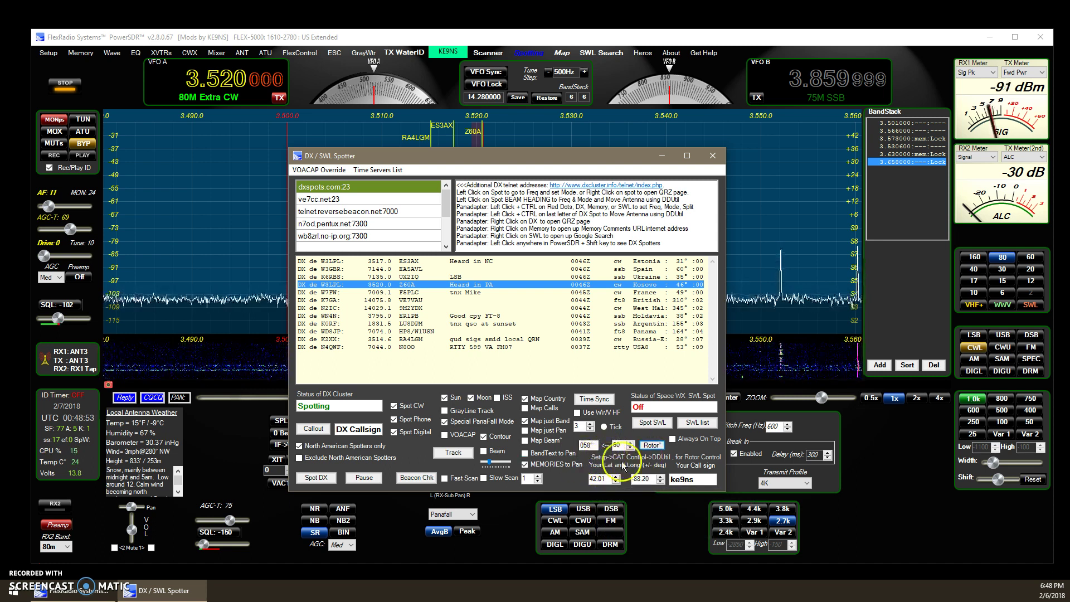
Show the CAT control settings in PowerSDR Setup and place the DDUtil window beside them.
click(48, 52)
click(761, 238)
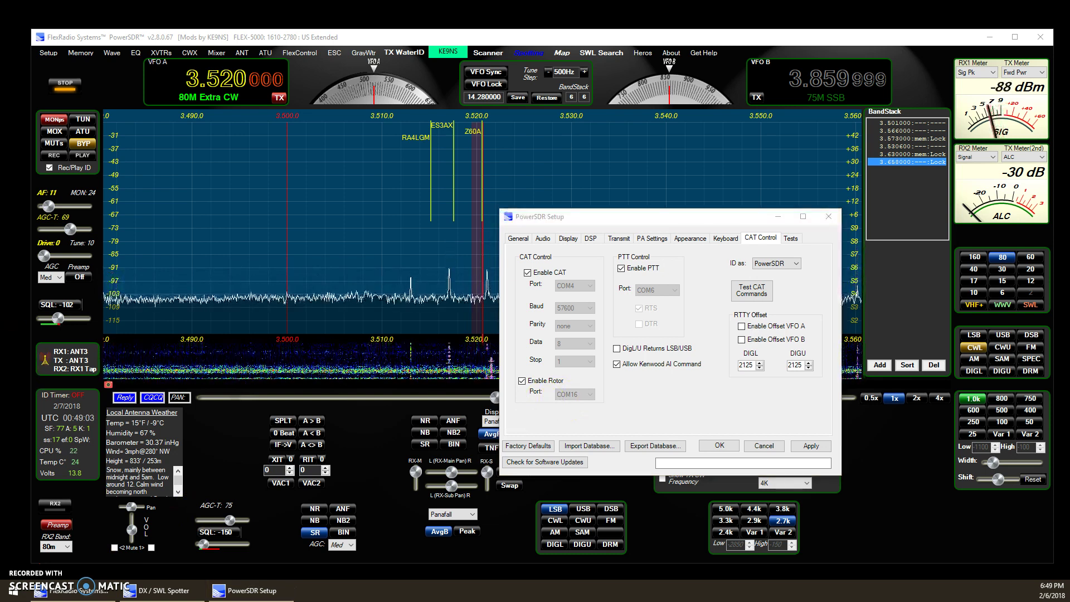
drag(422, 262, 384, 265)
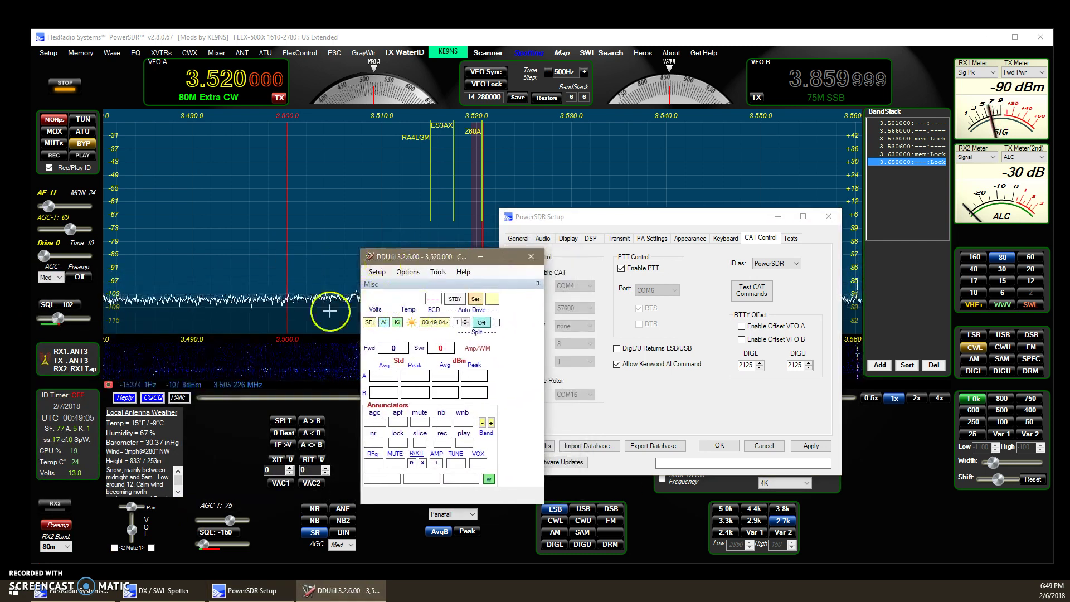
click(377, 274)
click(415, 286)
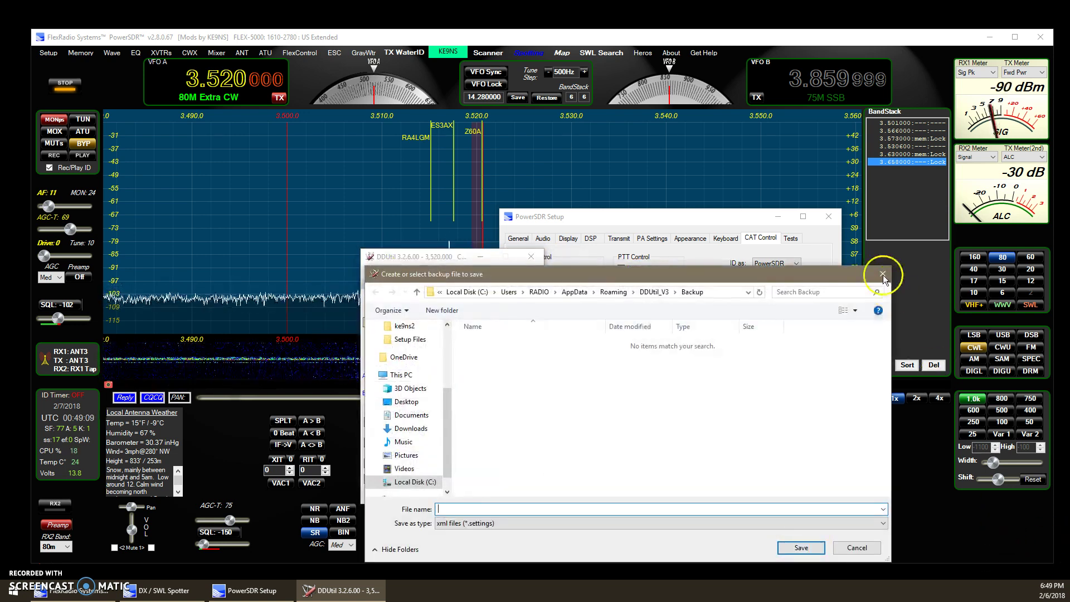
click(883, 278)
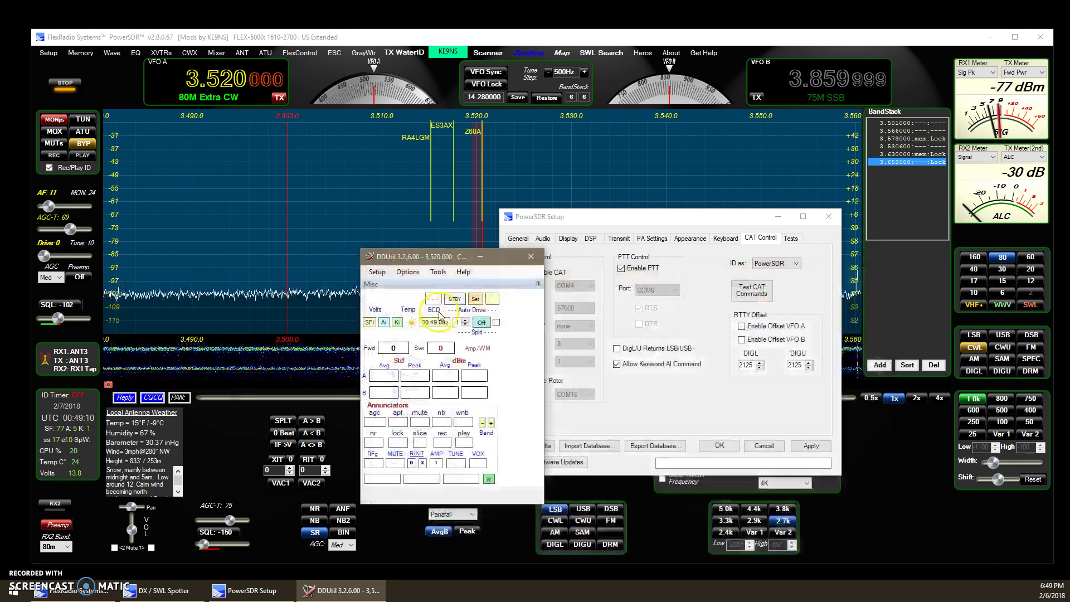
Review DDUtil's antenna rotor settings and its RCP1 rotor port assignment, and close its setup.
click(386, 284)
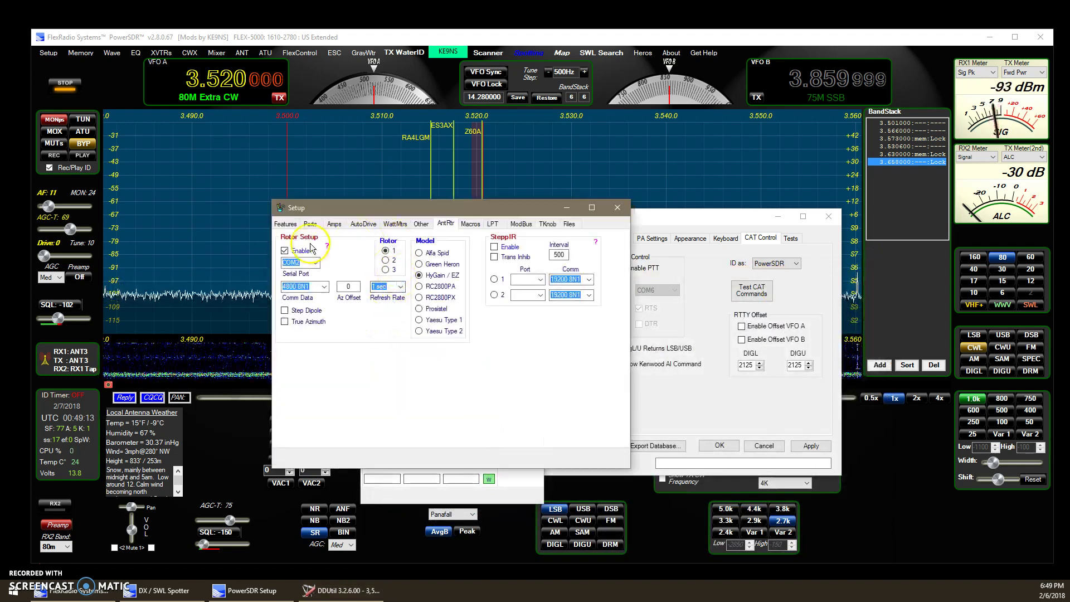
click(311, 224)
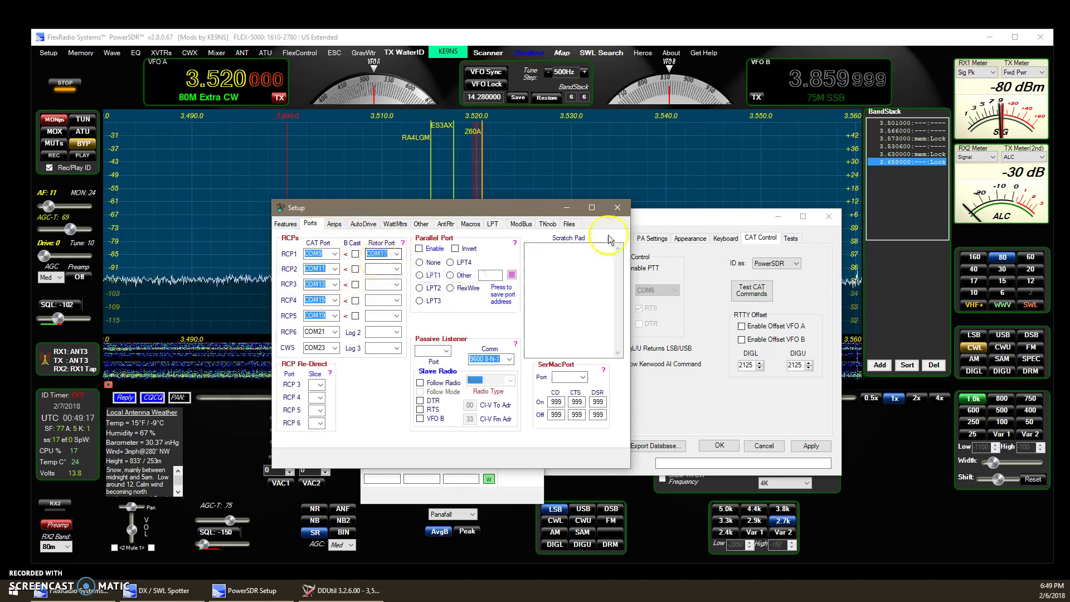
drag(509, 211, 333, 235)
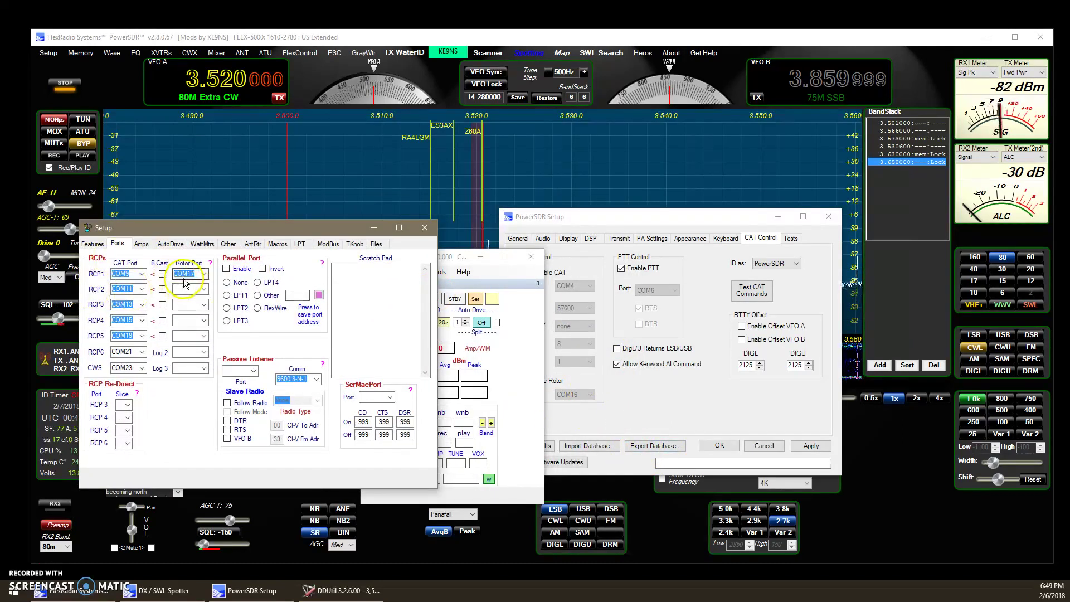
click(425, 227)
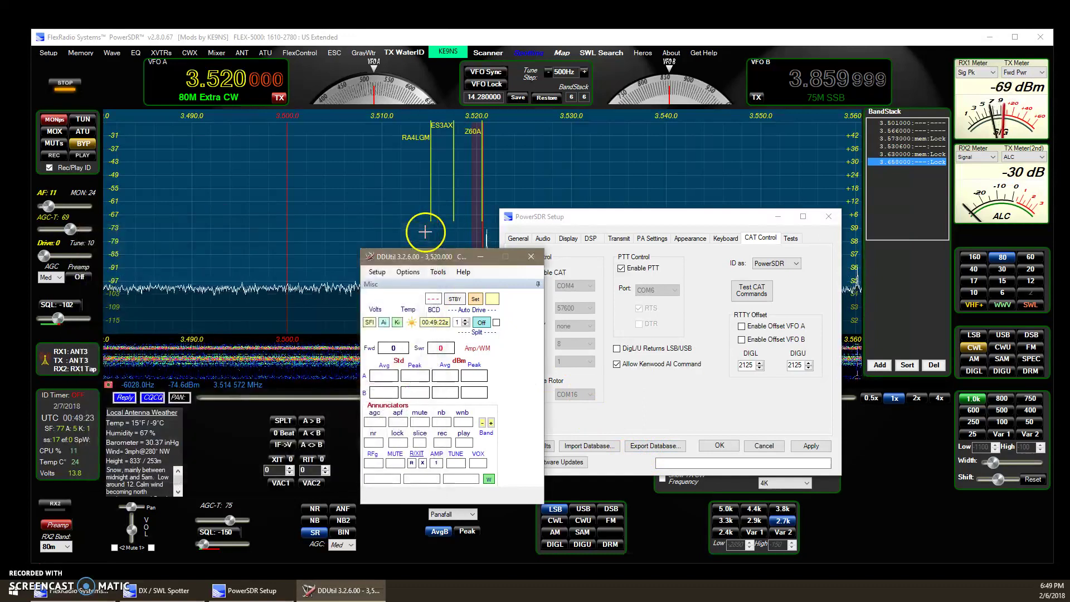
Dismiss the DDUtil window and accept the PowerSDR Setup dialog.
drag(472, 261, 84, 293)
click(142, 288)
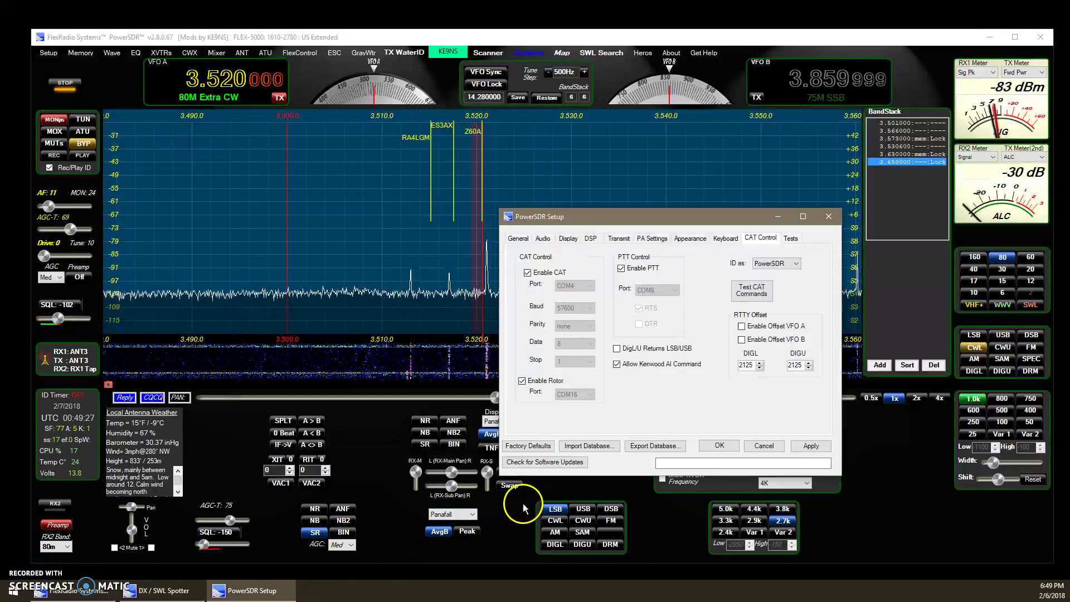
click(720, 446)
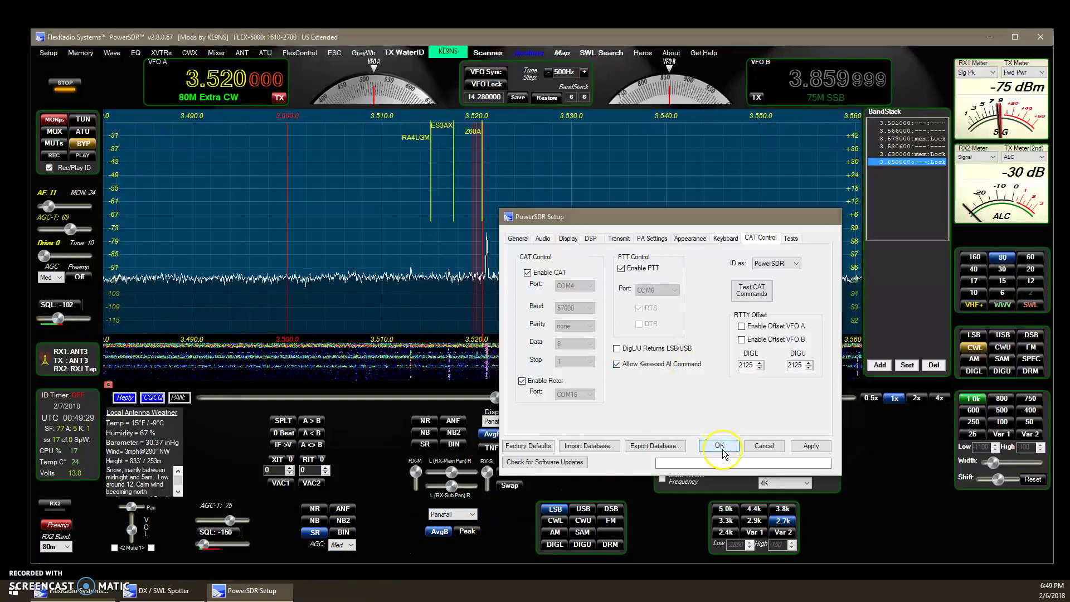